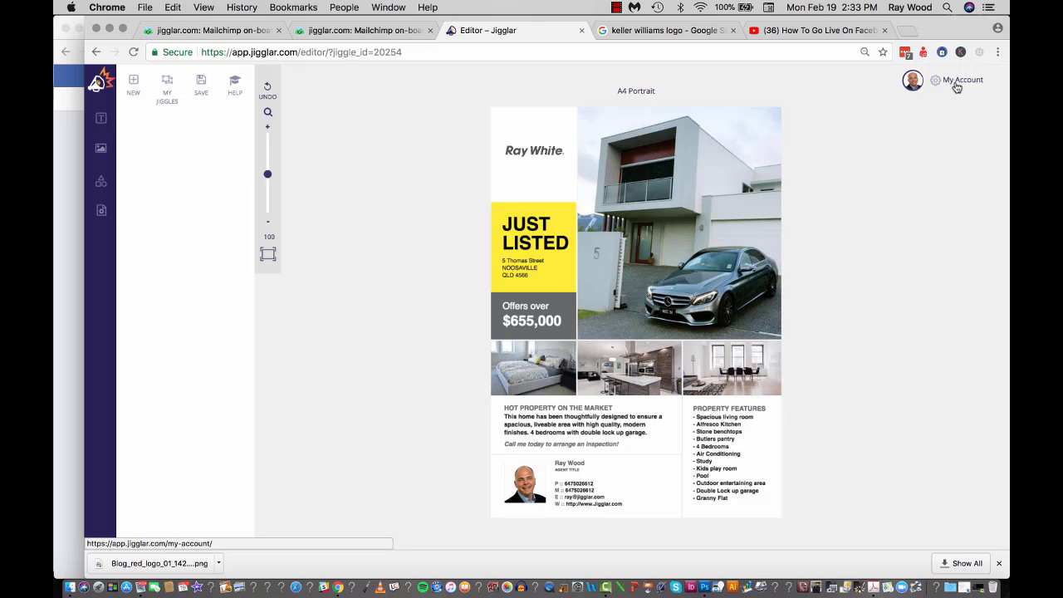
Leave the flyer editor, discarding unsaved changes, and open the account's agency settings, keeping Ray White as the agency brand.
click(955, 85)
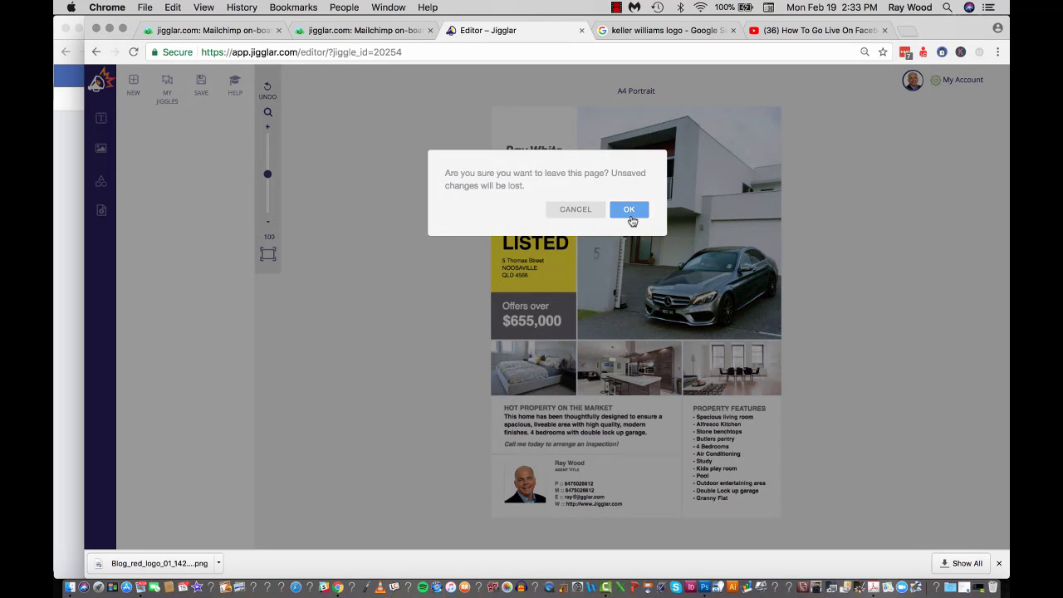
click(629, 213)
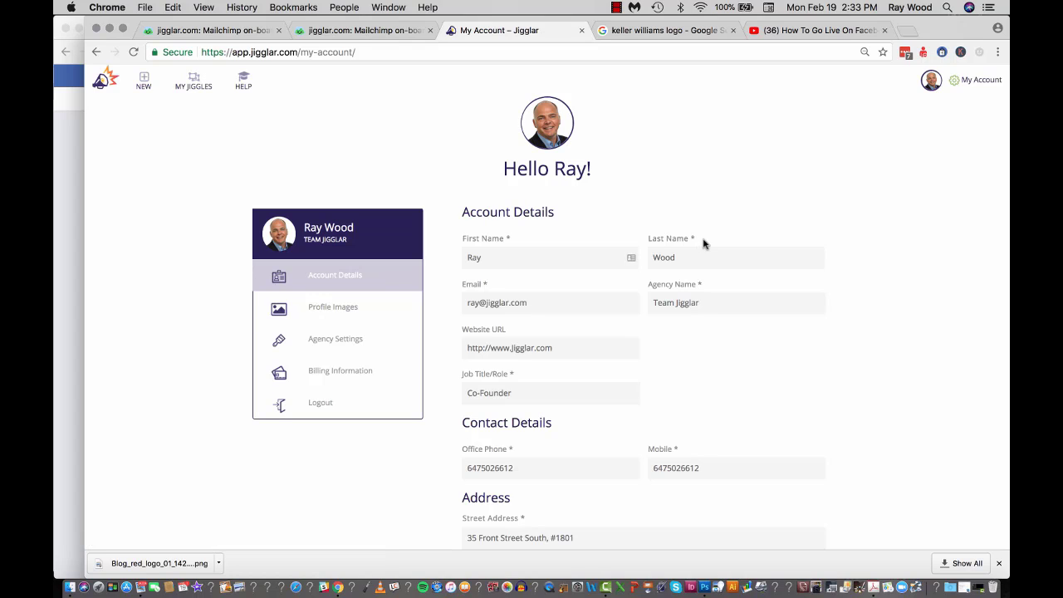
click(347, 342)
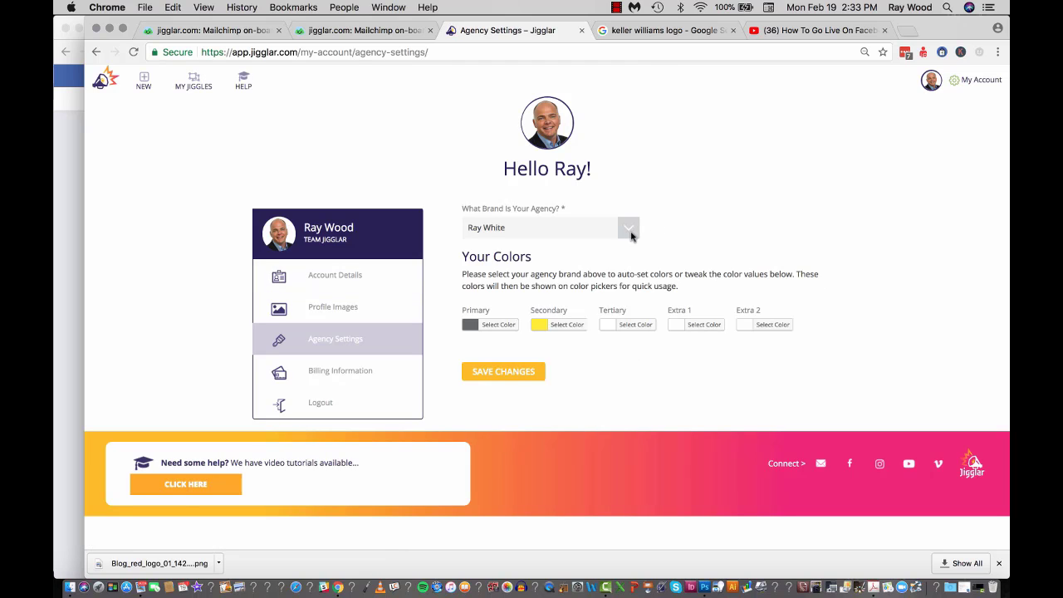
click(631, 231)
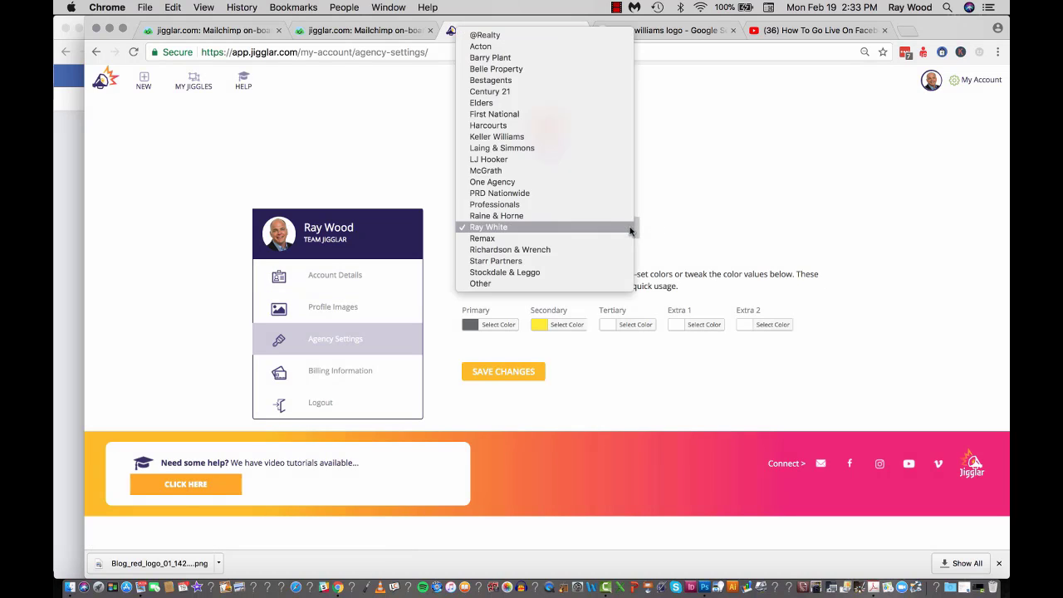
click(515, 229)
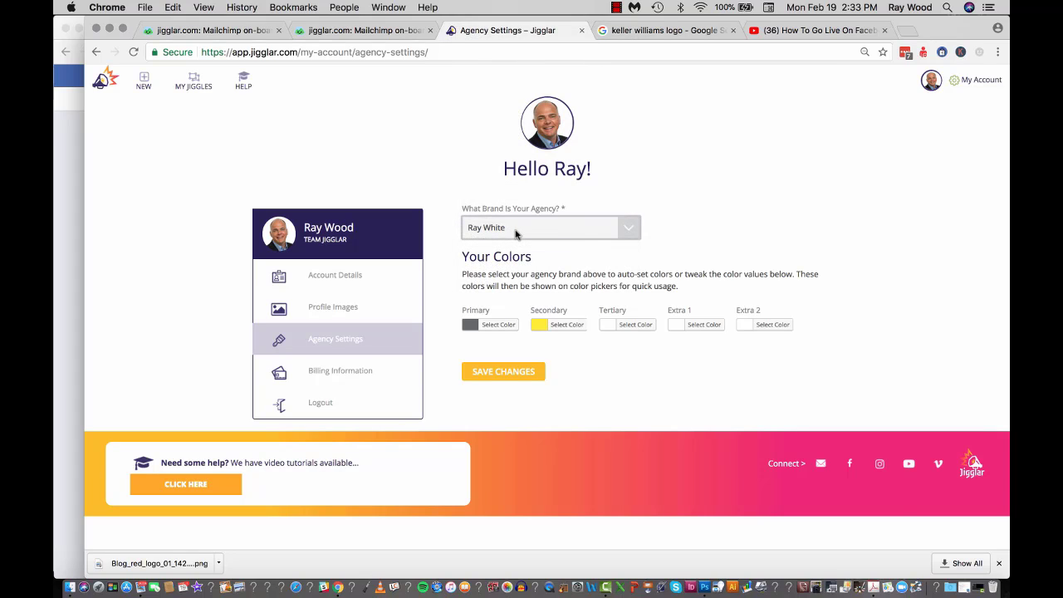
Set the agency brand to Other and specify it as ABC Realty.
click(630, 231)
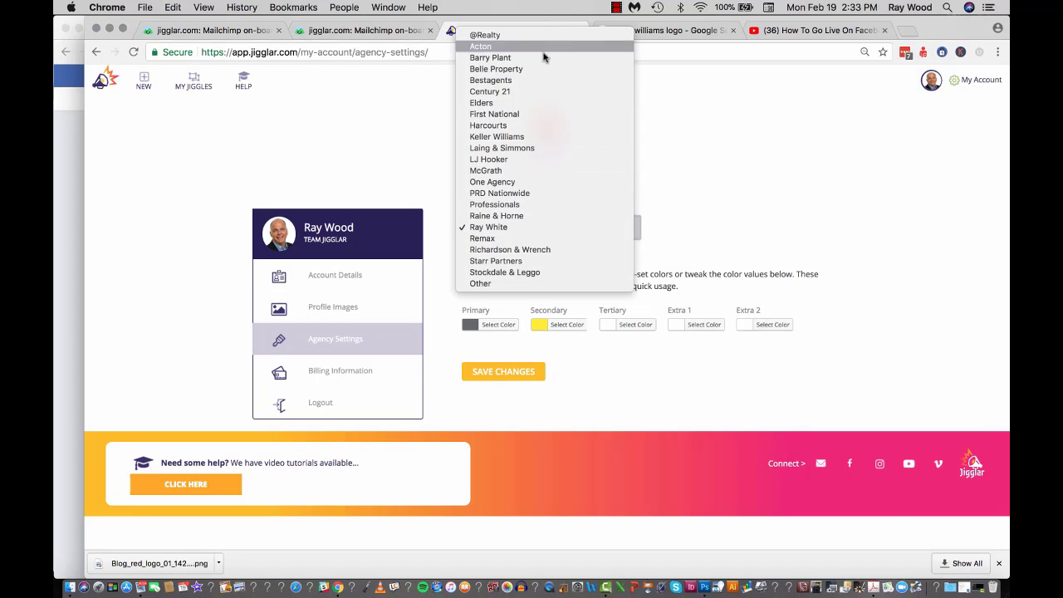
click(485, 283)
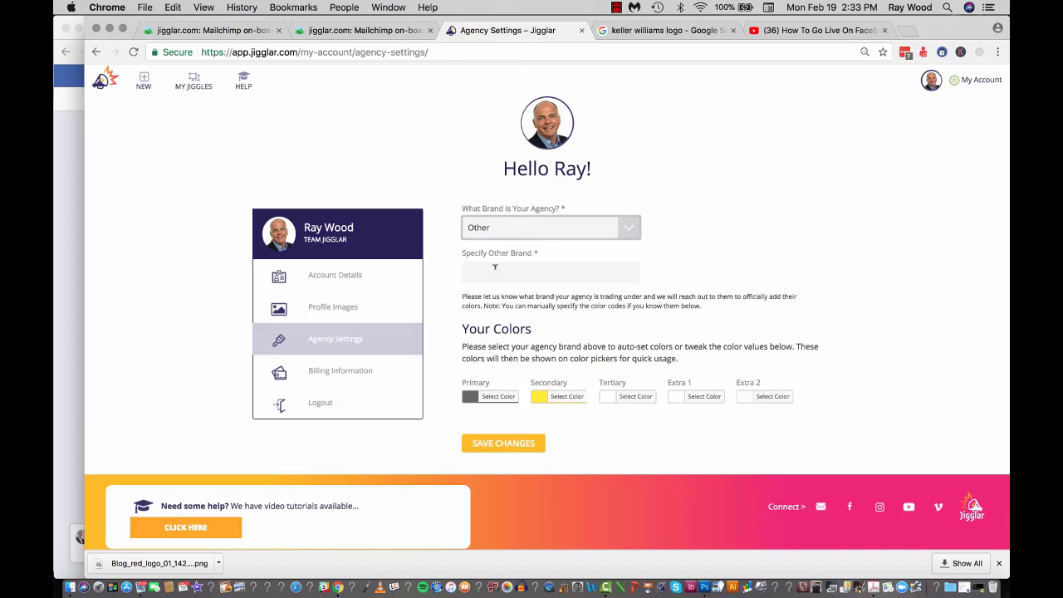
click(480, 271)
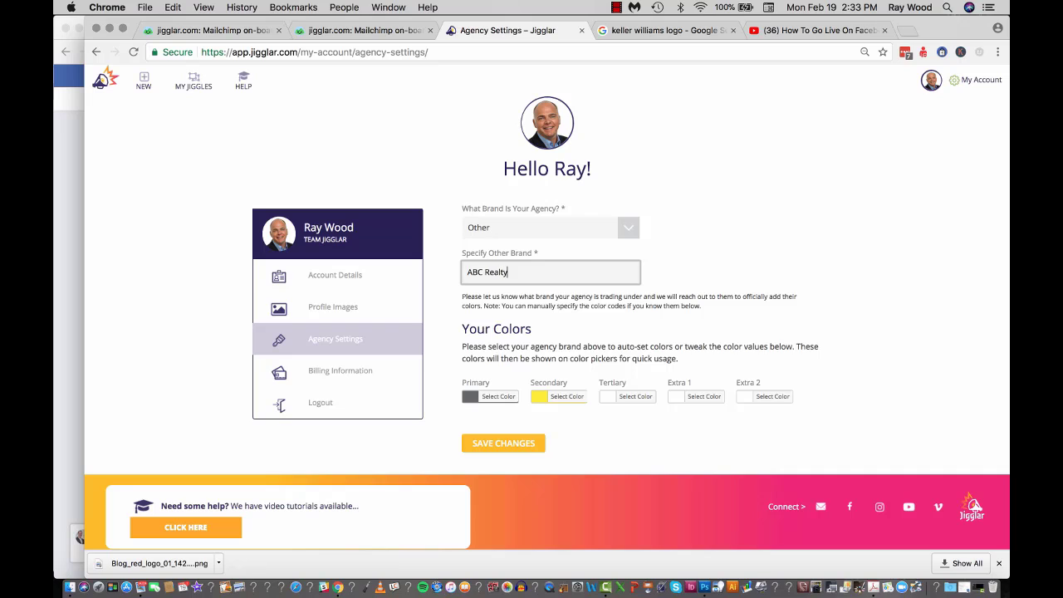
Try custom primary brand colors, ending on pinkish red #e53060, and open the secondary color picker without changing its color.
click(496, 397)
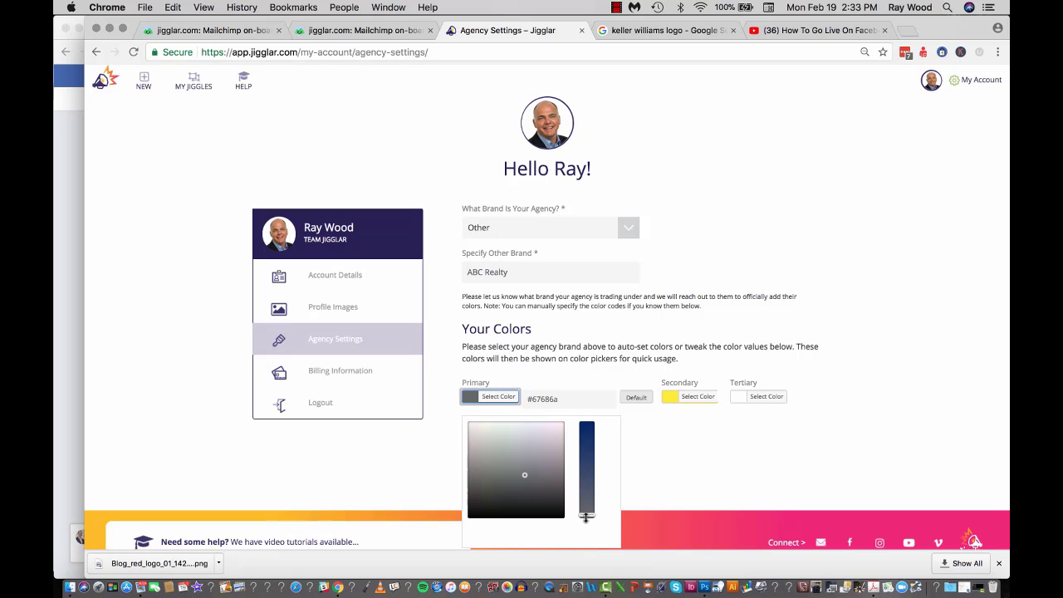
drag(586, 517, 586, 447)
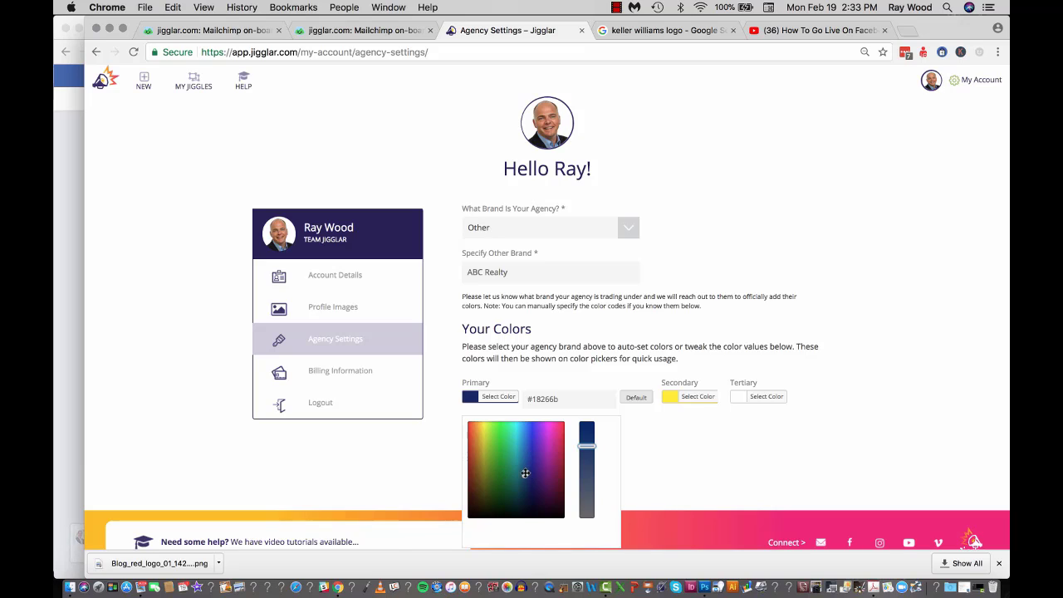
drag(525, 474, 472, 430)
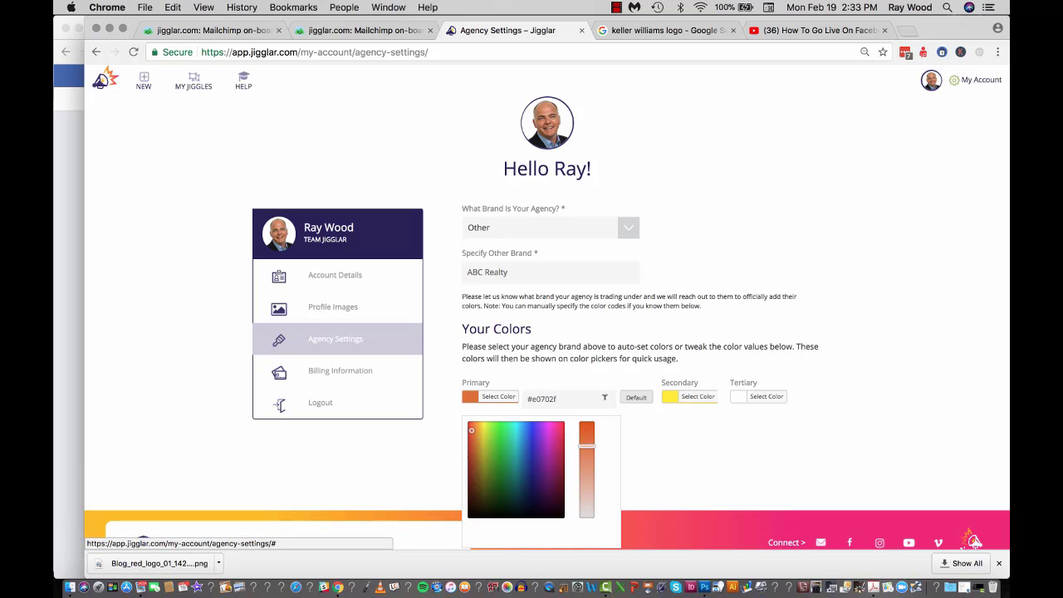
click(550, 398)
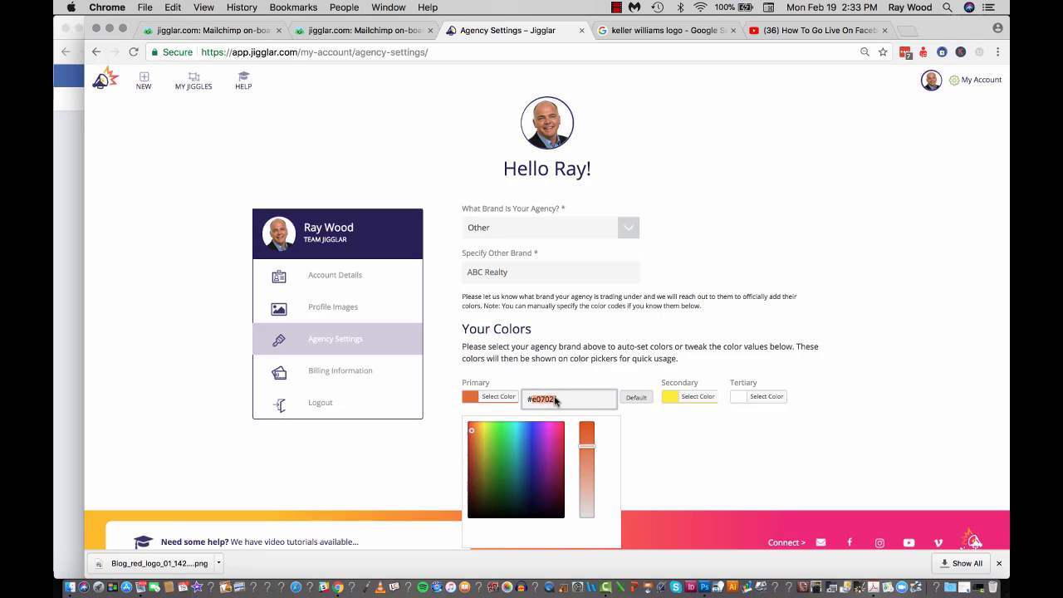
click(561, 397)
double_click(559, 398)
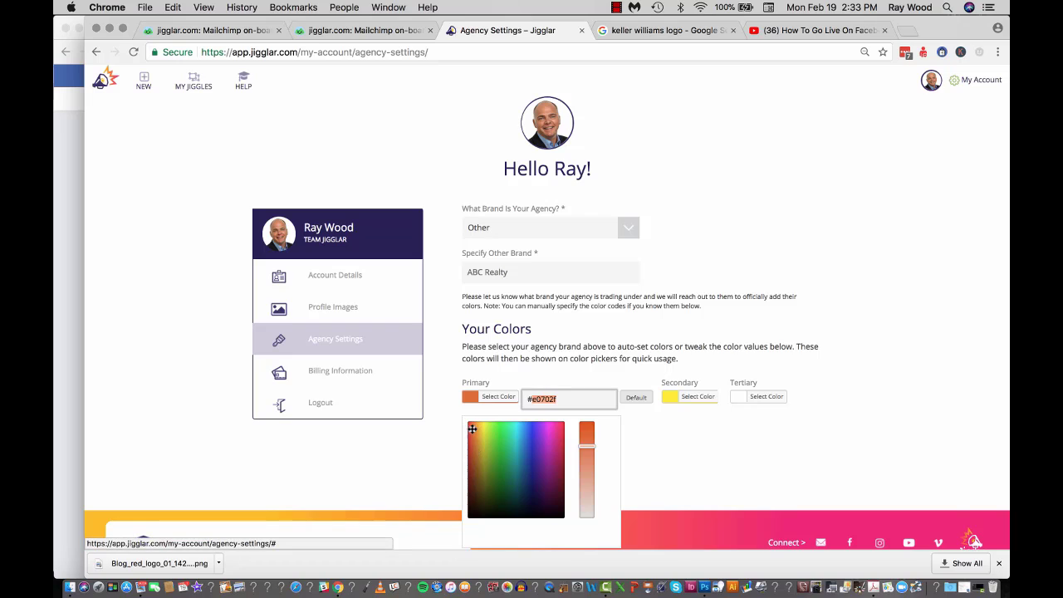
drag(472, 431, 556, 427)
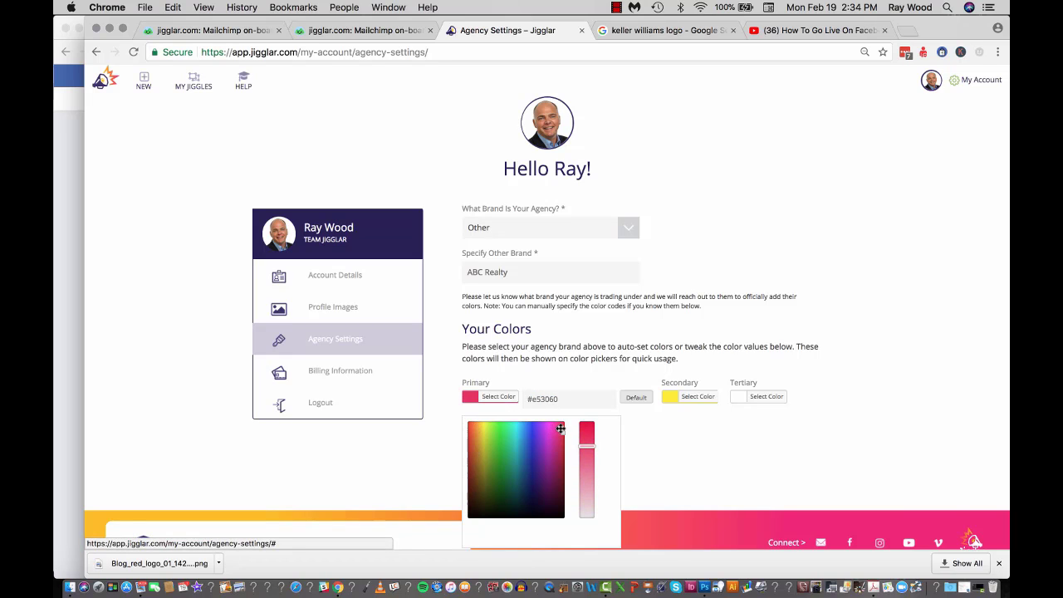
click(702, 397)
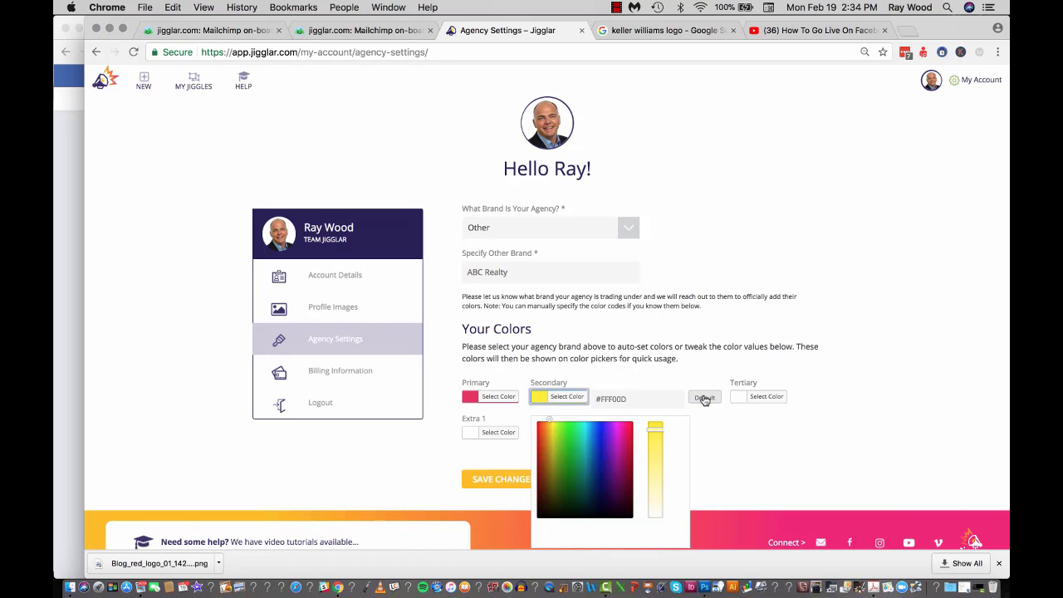
click(747, 225)
Set the agency brand to Ray White with its automatic colors and save the agency settings.
click(628, 228)
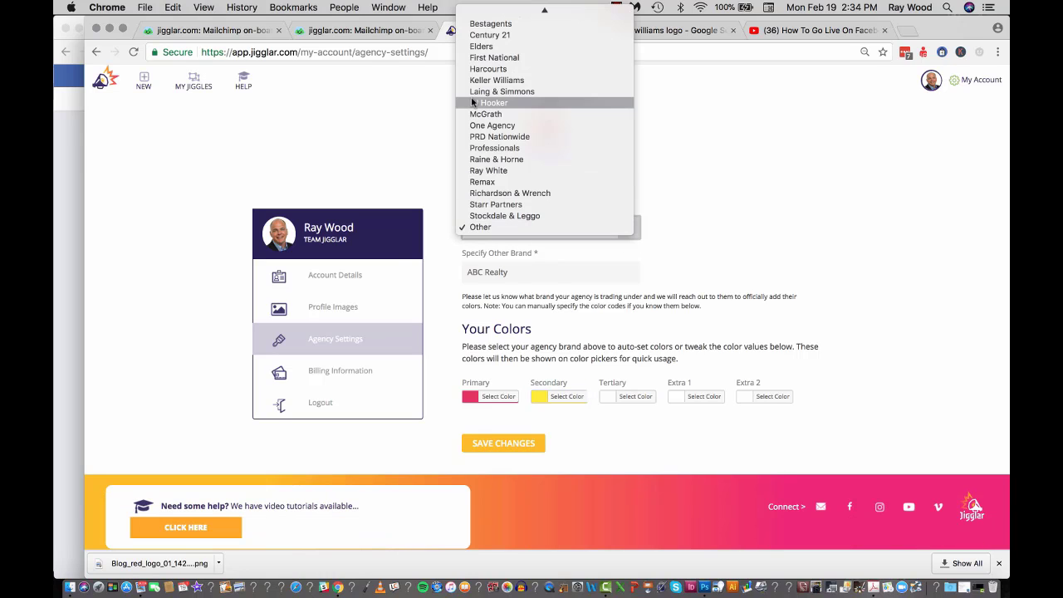
click(490, 171)
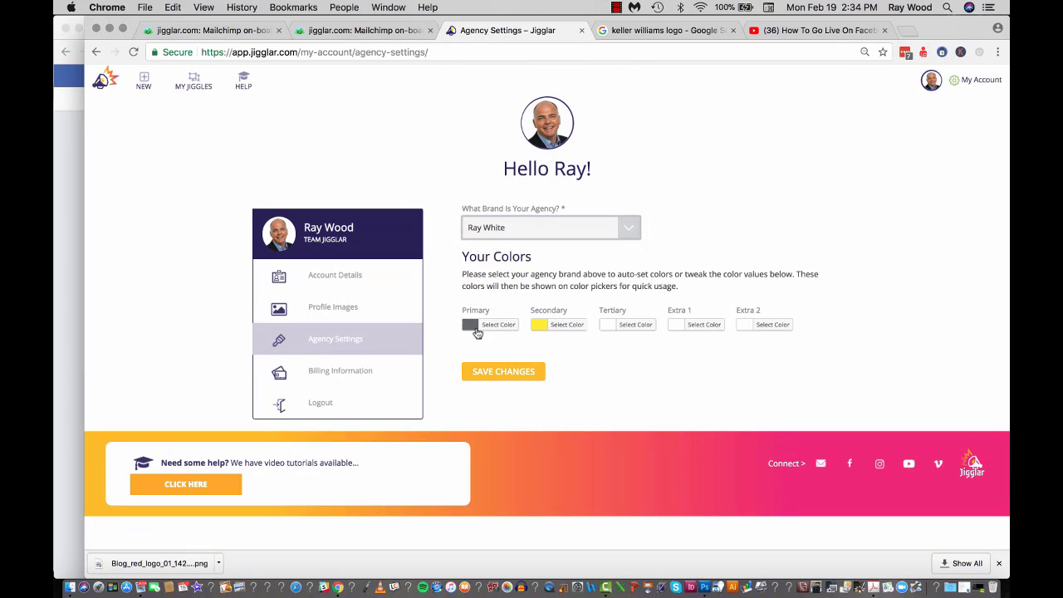
click(501, 374)
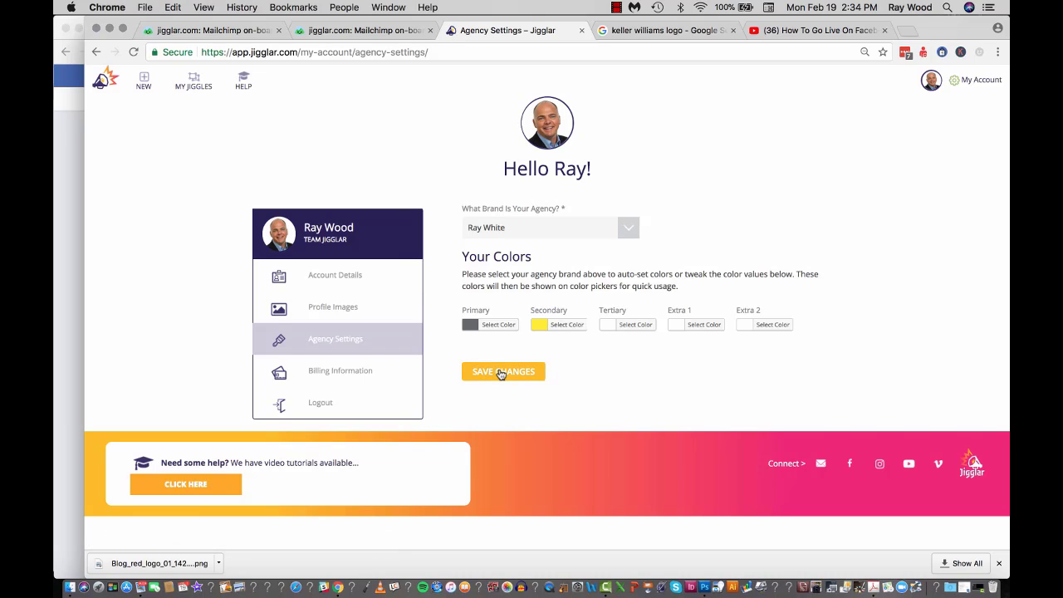
Create a new design from the A4 portrait Just Listed flyer template in the Free category.
click(145, 78)
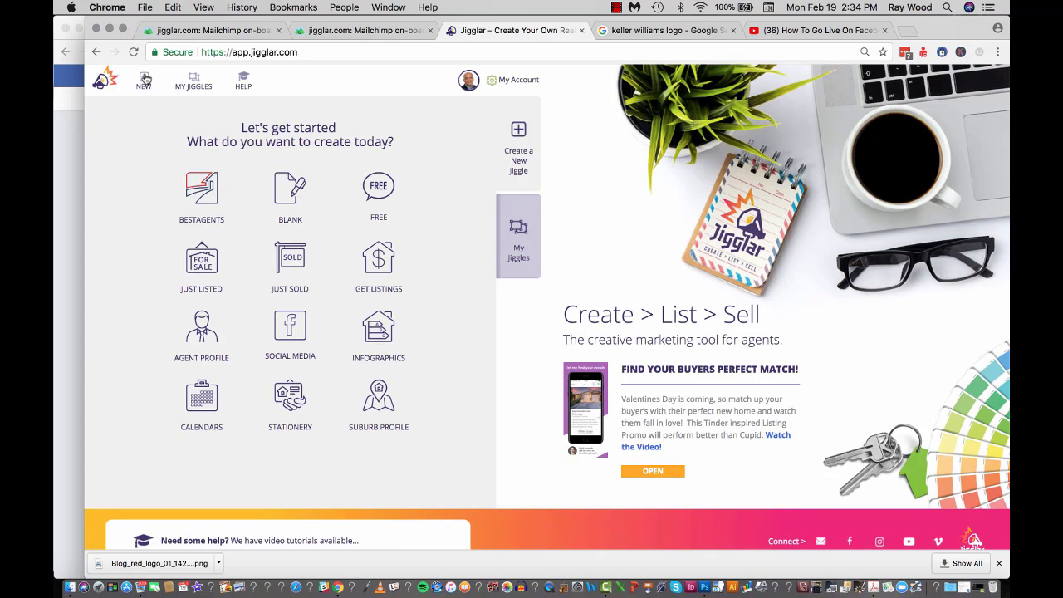
click(372, 193)
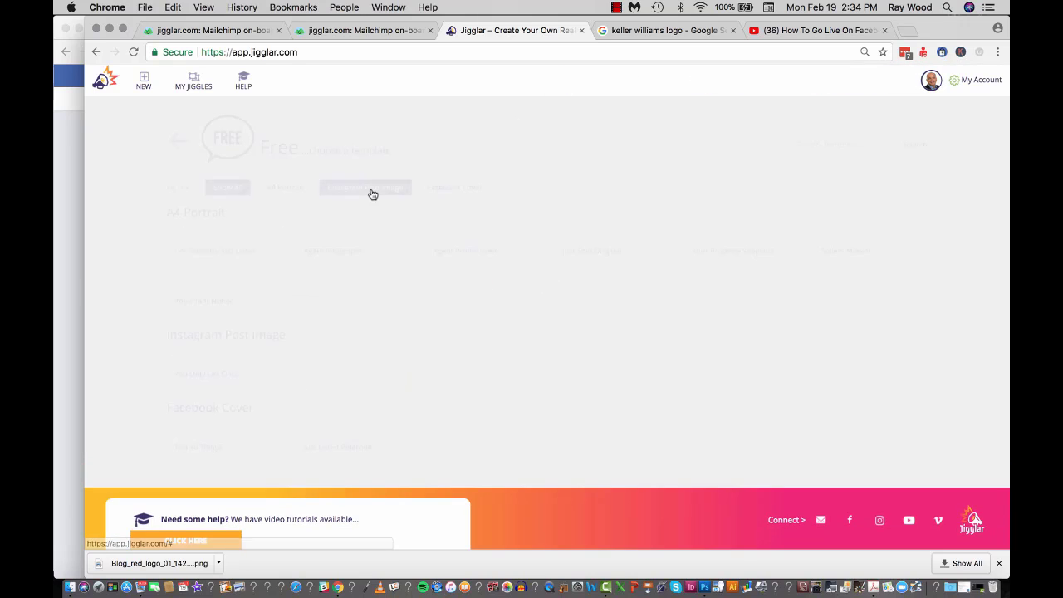
click(230, 298)
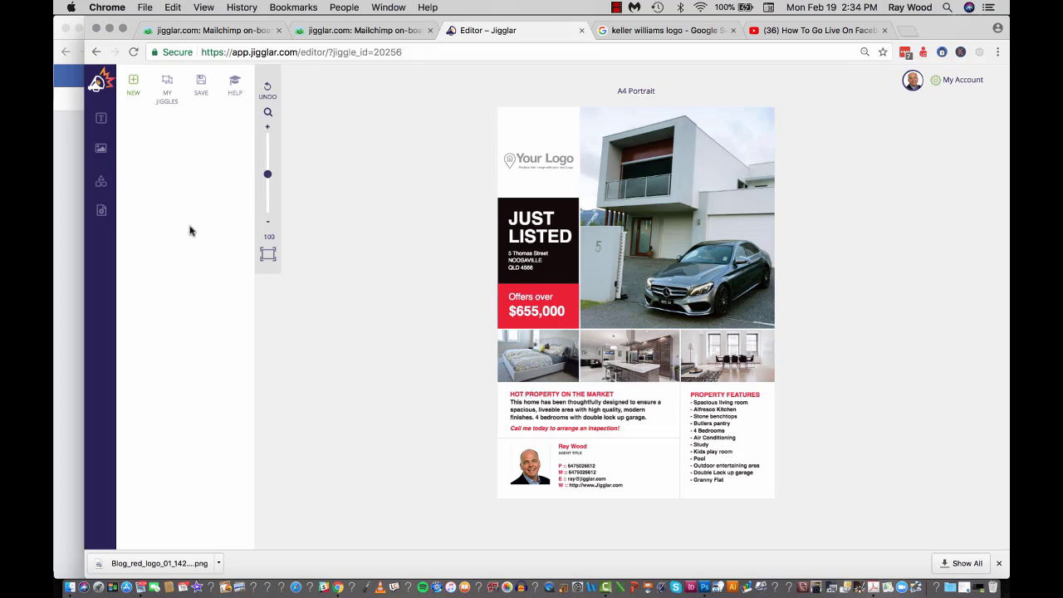
Apply the agency color scheme to the flyer and recolor the black block behind JUST LISTED with the brand yellow.
click(101, 213)
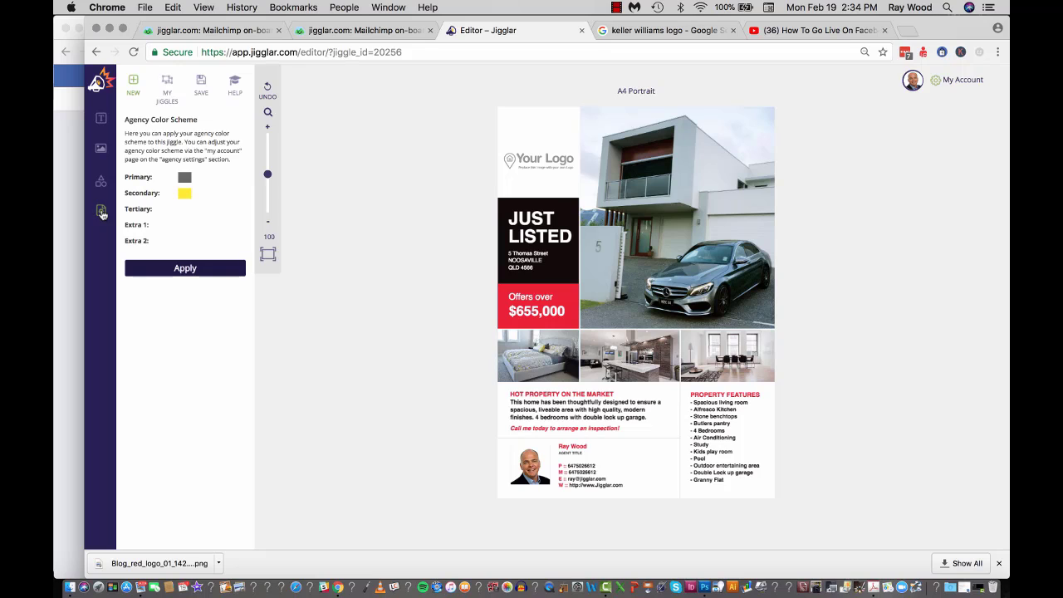
click(173, 268)
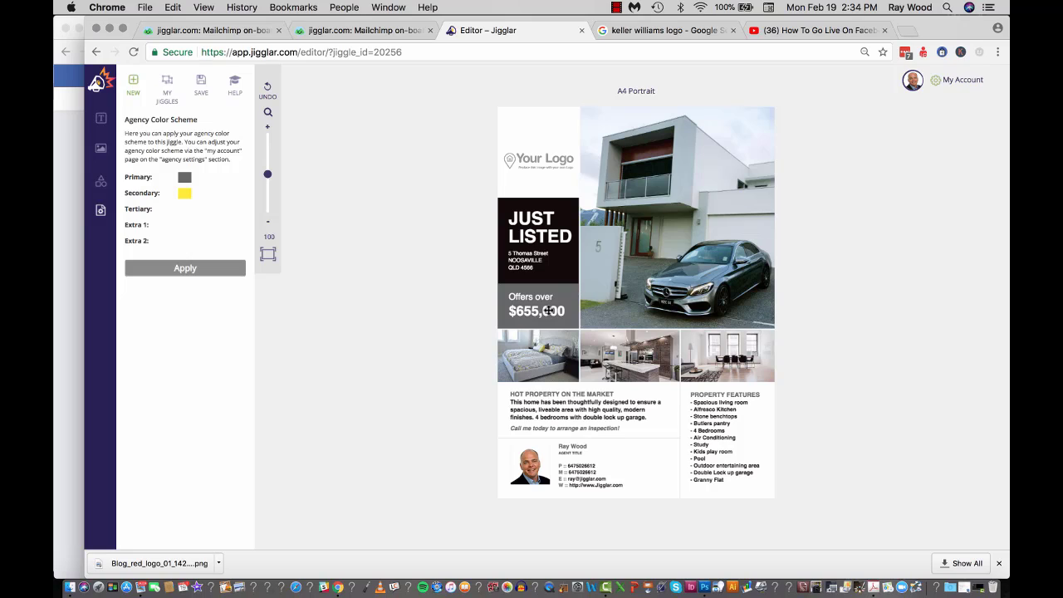
click(500, 200)
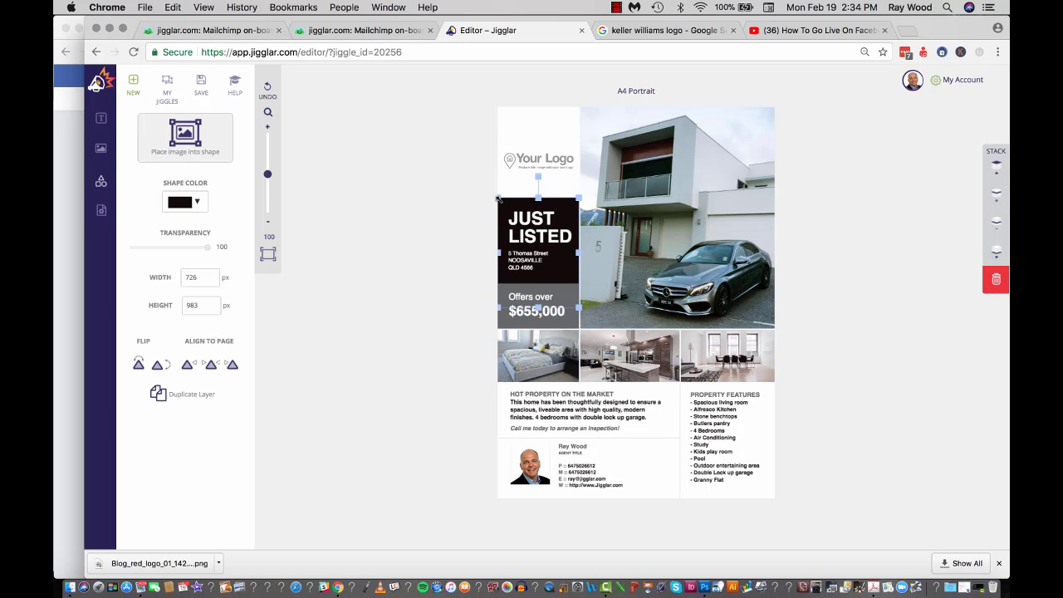
click(198, 202)
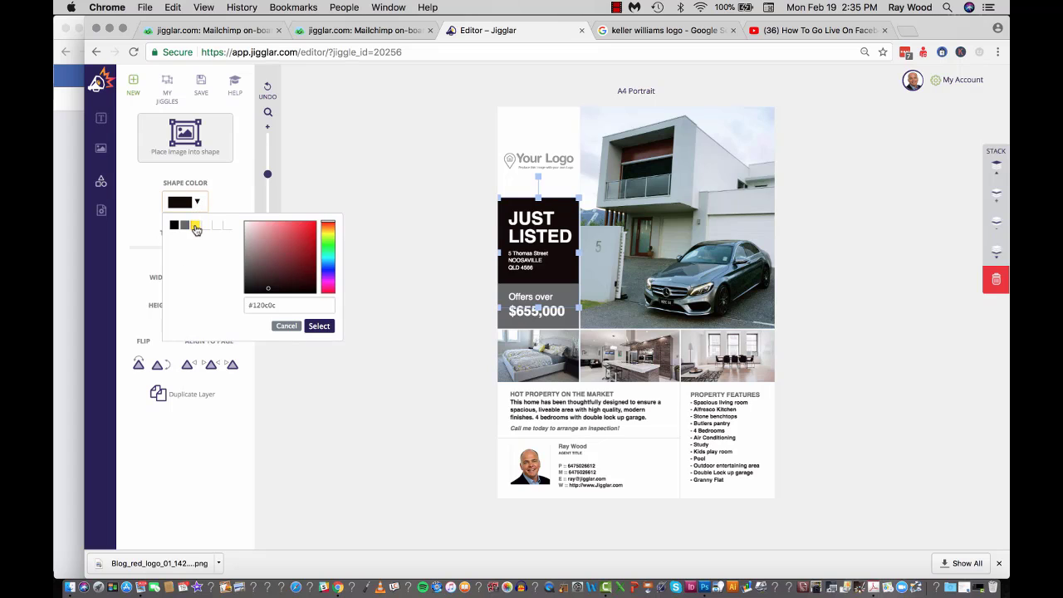
click(196, 228)
click(320, 327)
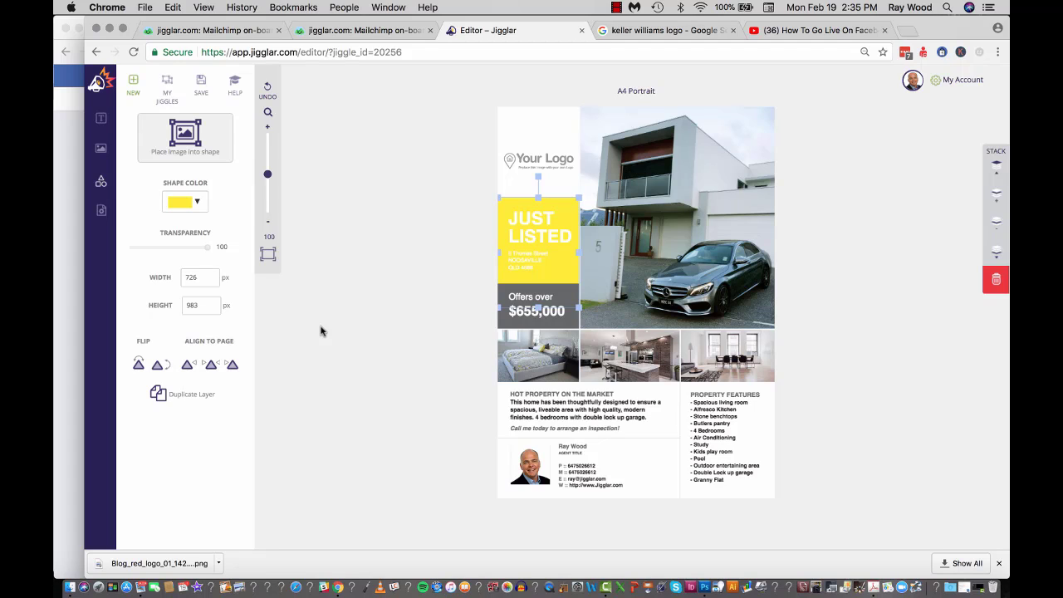
Change the font color of the word JUST in the yellow block to black (#000000).
double_click(540, 217)
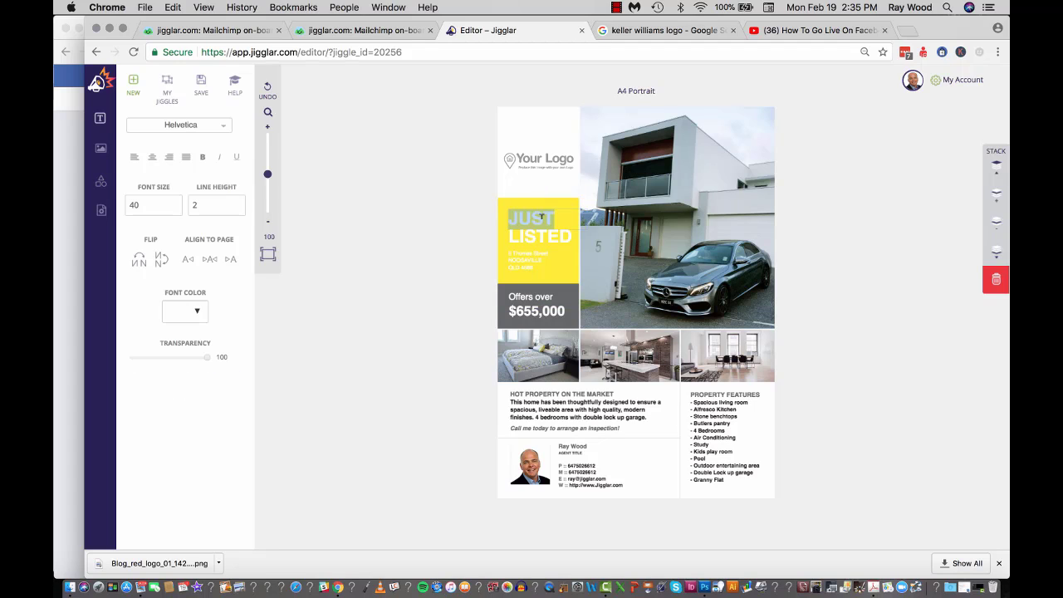
click(197, 311)
click(173, 334)
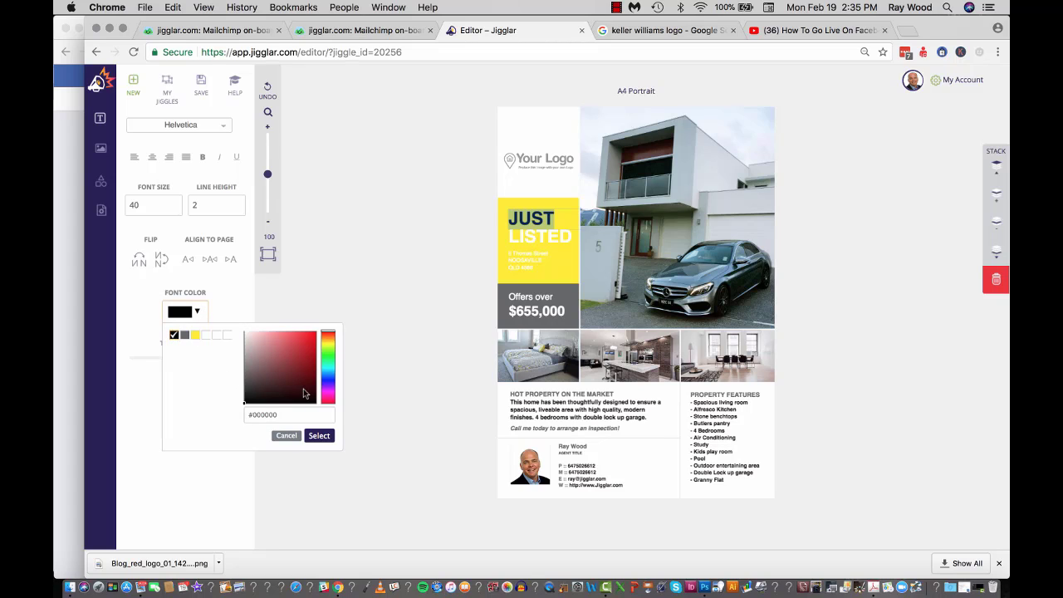
click(318, 441)
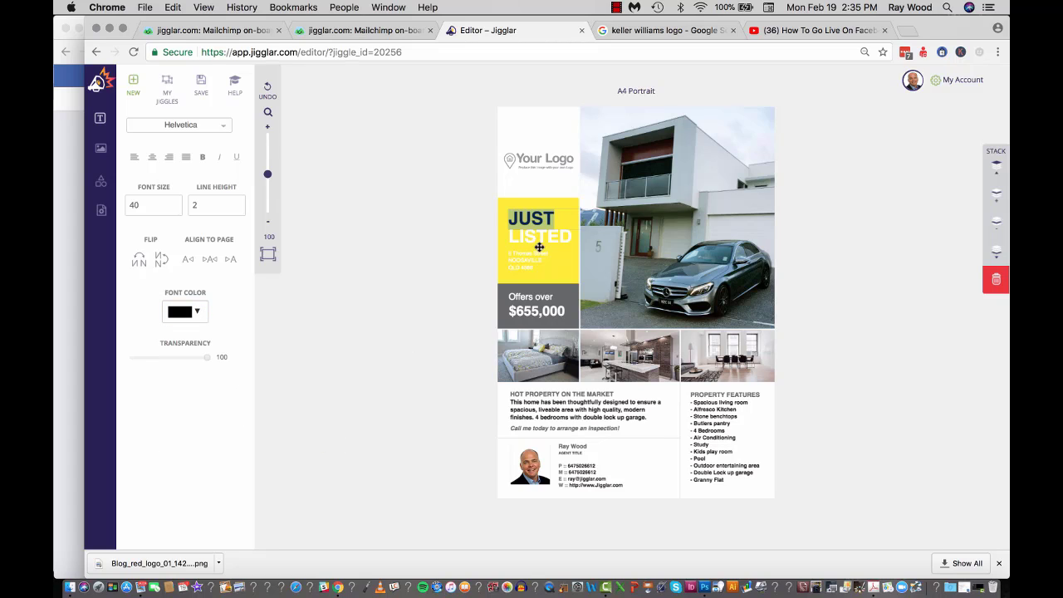
Change the font color of the word LISTED in the yellow block to black (#000000).
click(545, 237)
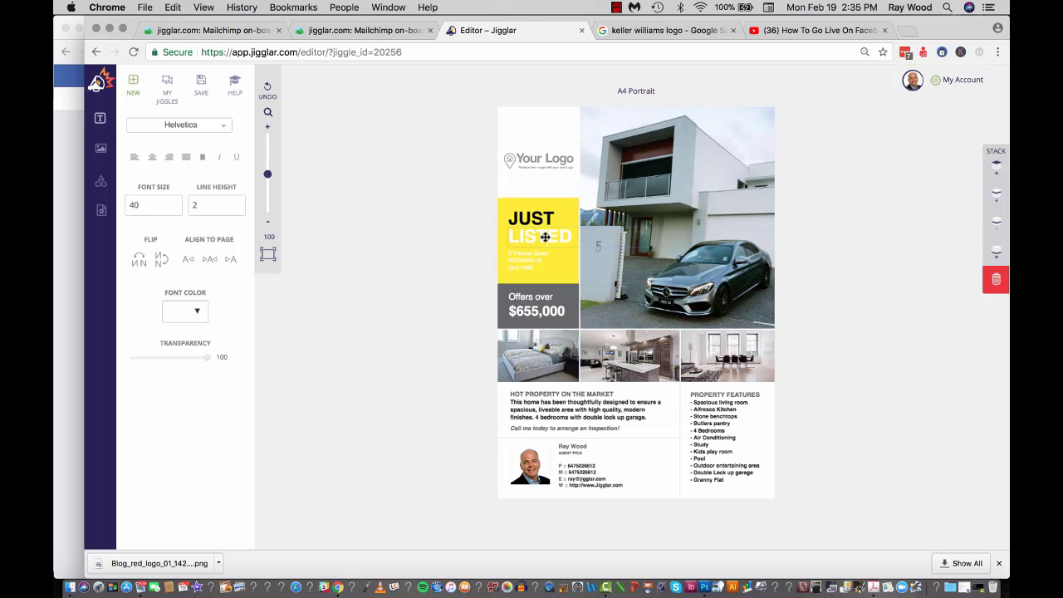
double_click(544, 237)
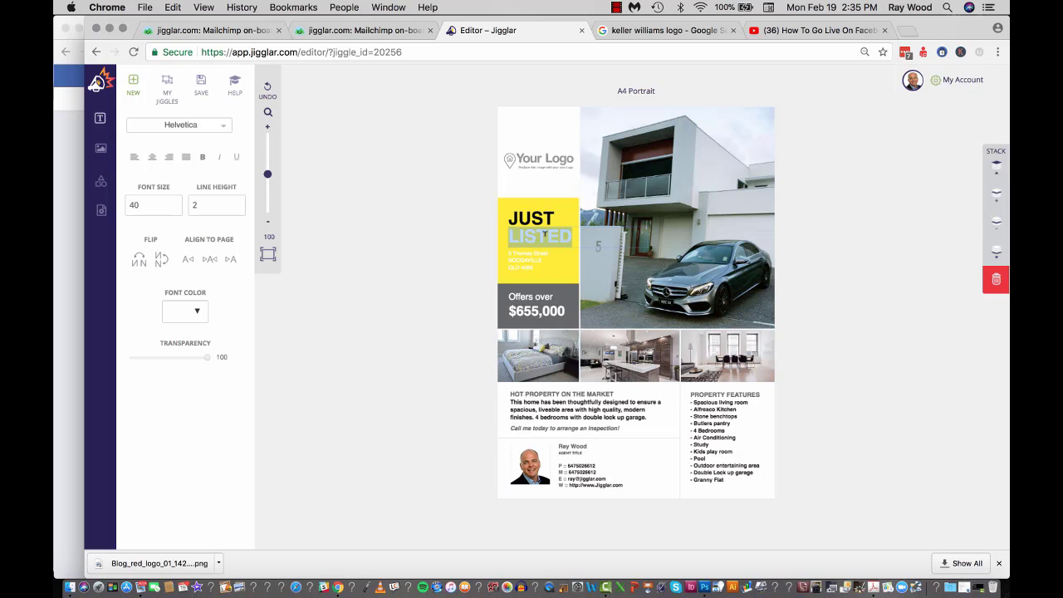
click(551, 235)
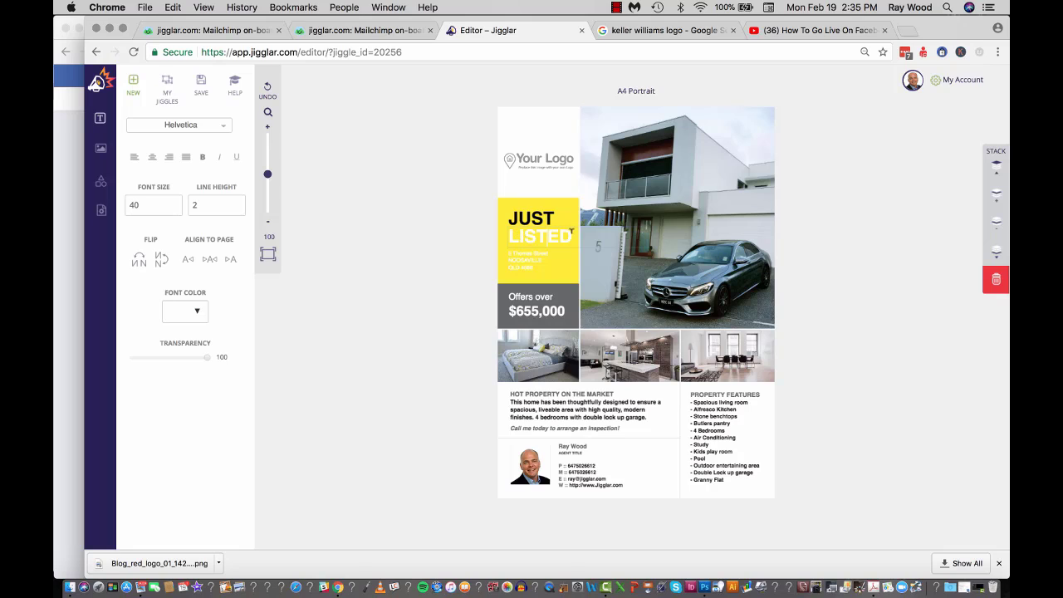
drag(570, 235, 509, 236)
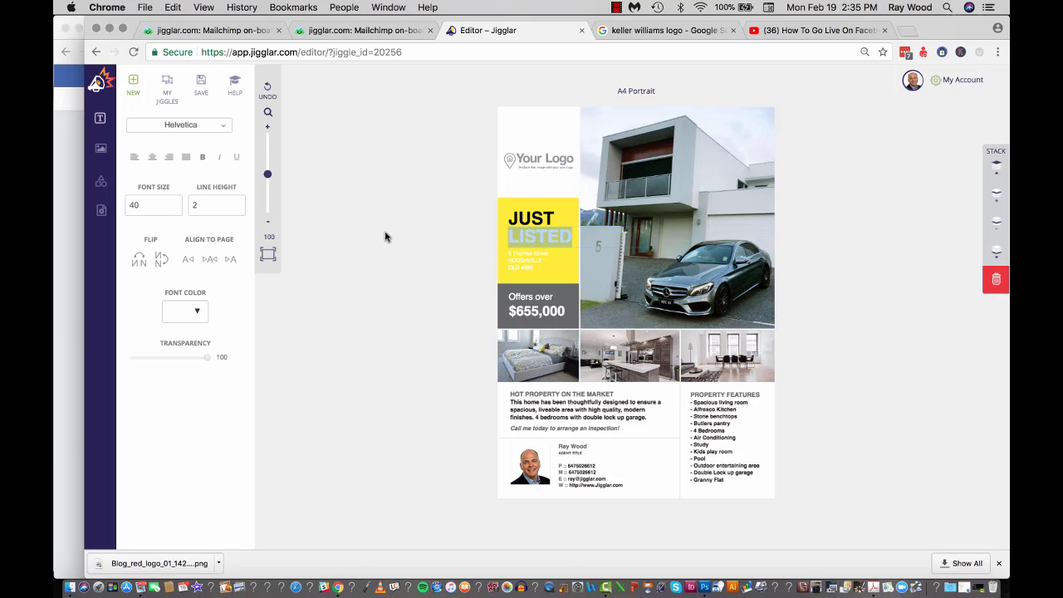
click(200, 313)
click(174, 336)
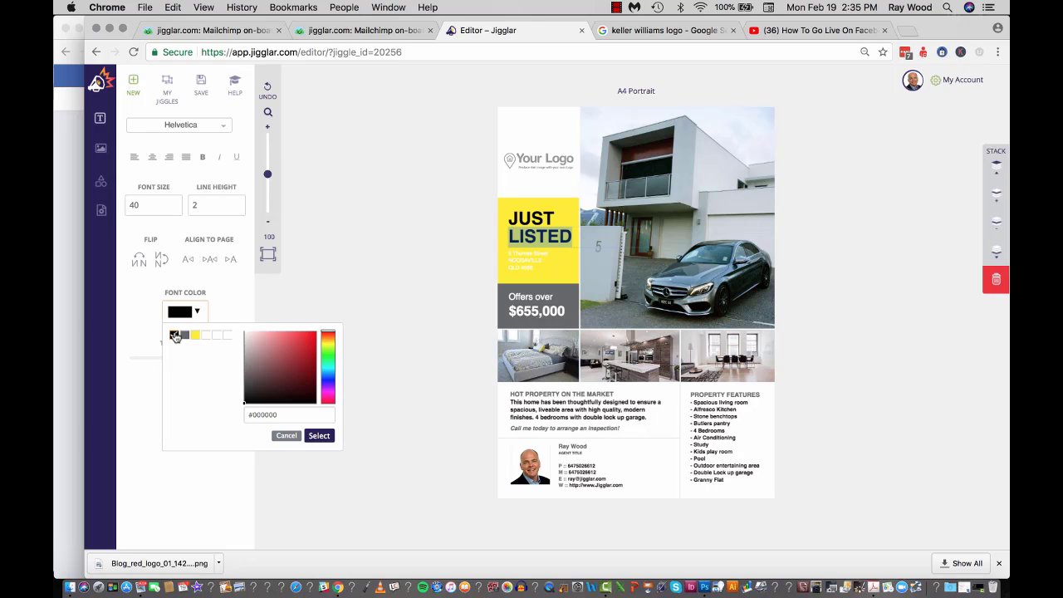
click(320, 436)
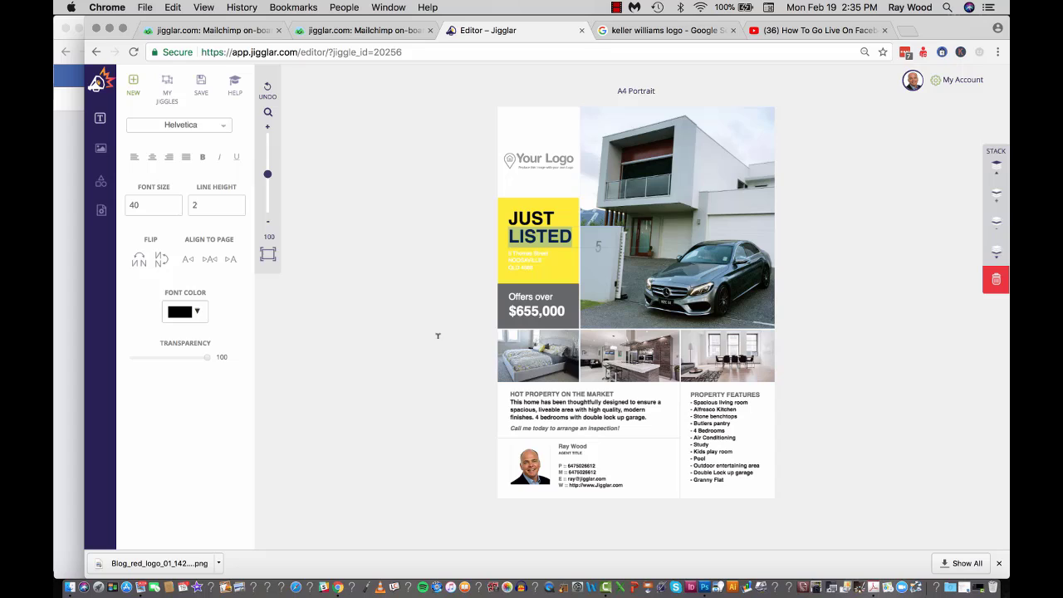
Change the font color of the three-line address under JUST LISTED to black.
click(529, 258)
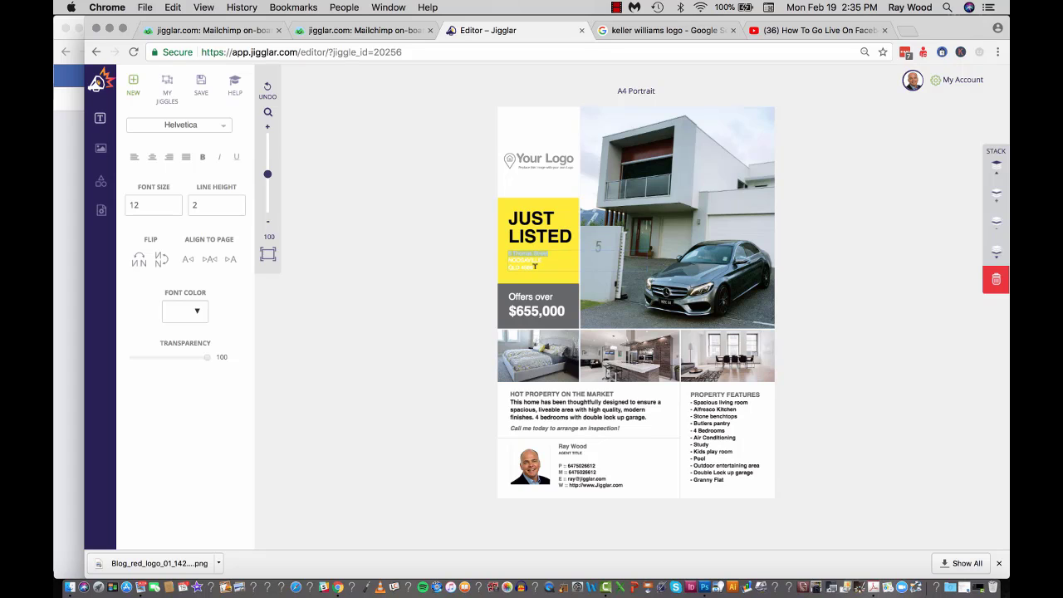
drag(535, 266, 506, 254)
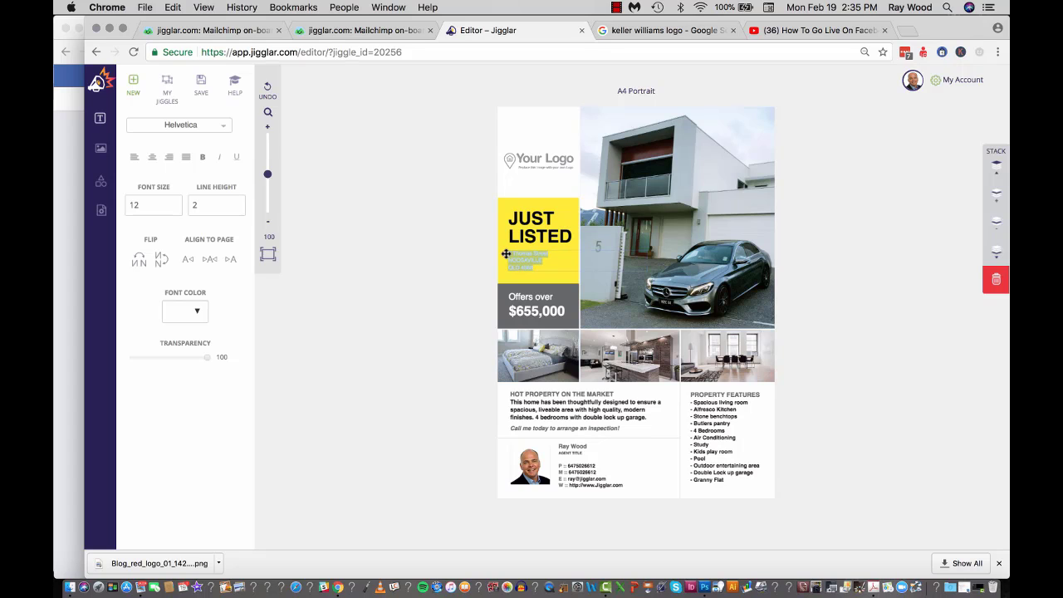
click(198, 312)
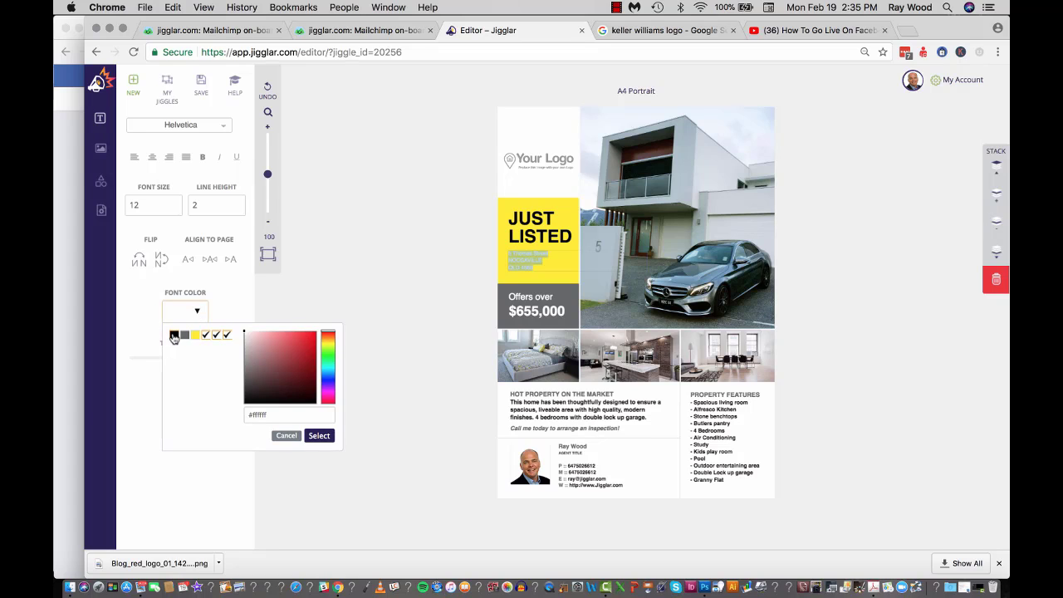
click(174, 335)
click(319, 436)
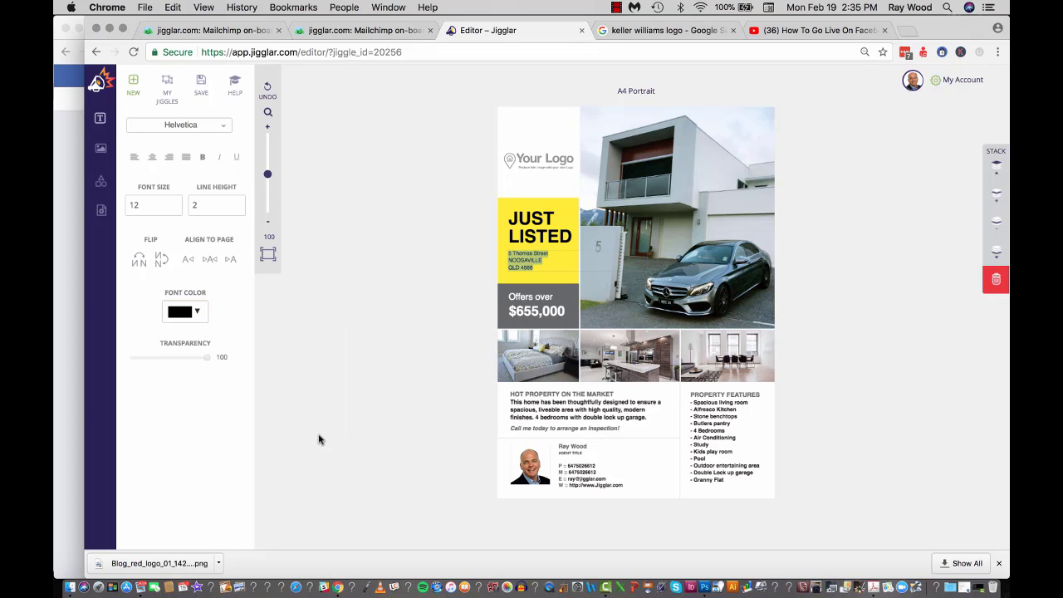
click(476, 290)
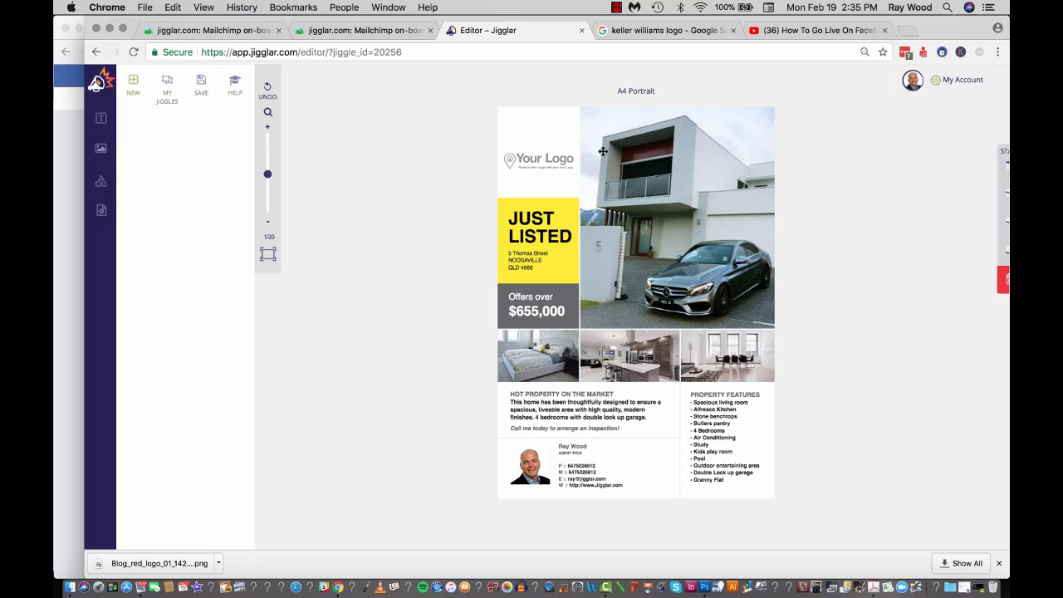
Try replacing the placeholder logo inside its shape with the Ray White logo from the General Library's Company Logos category.
click(555, 164)
key(Delete)
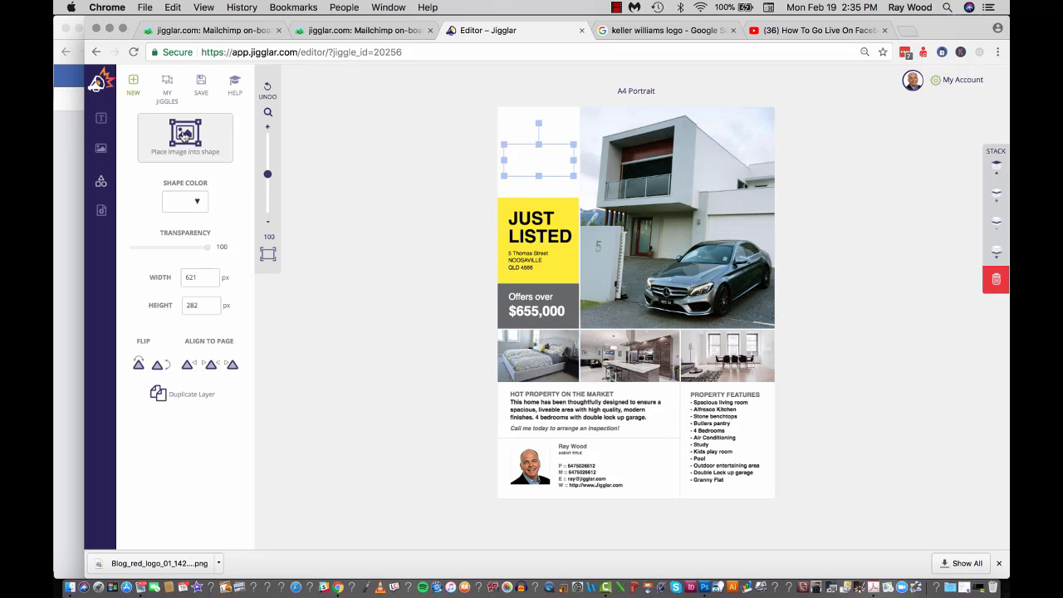
click(185, 137)
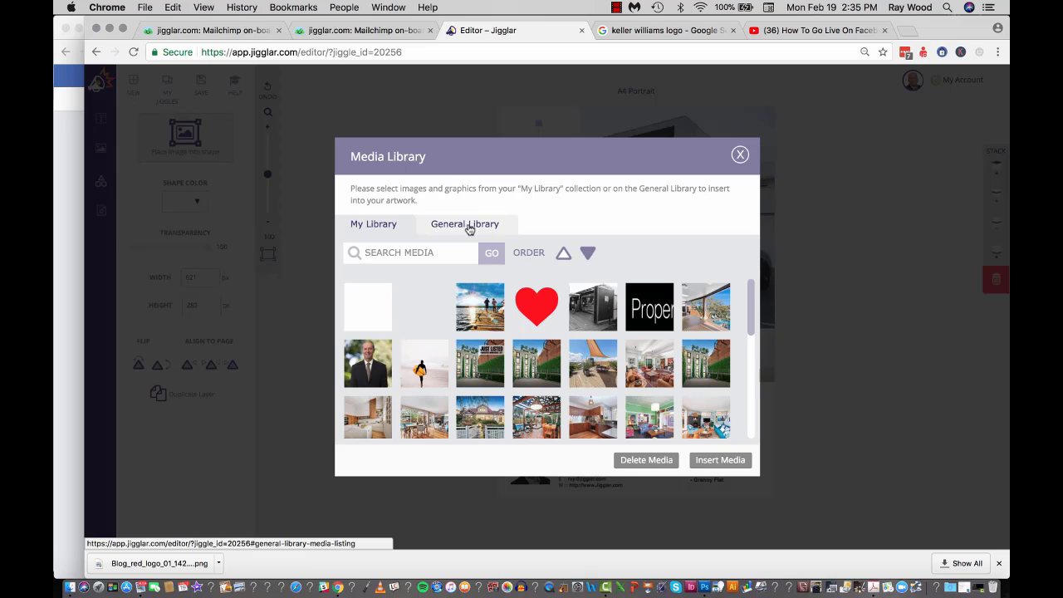
click(459, 224)
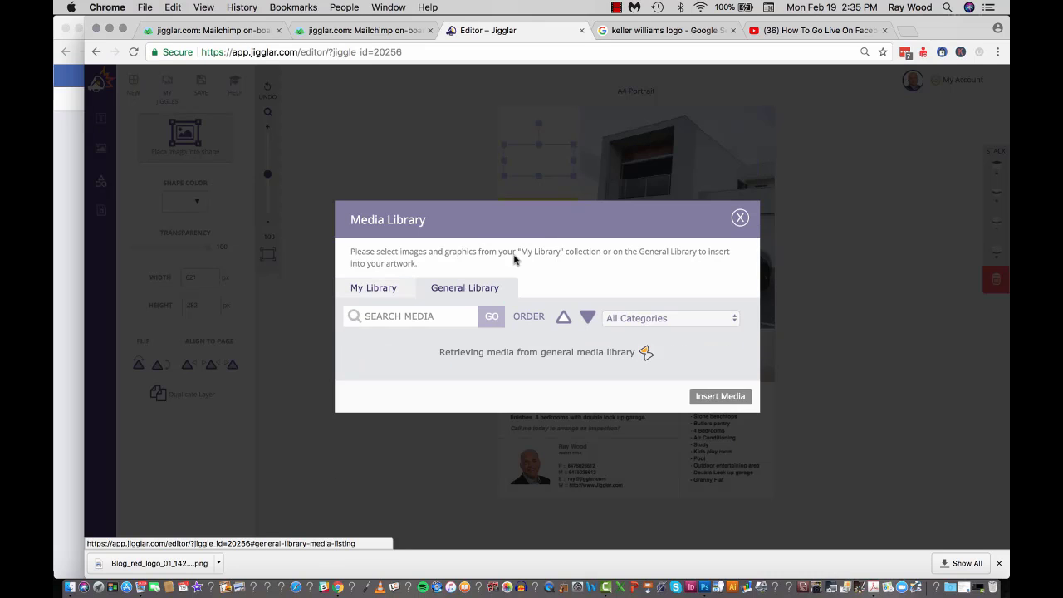
click(734, 254)
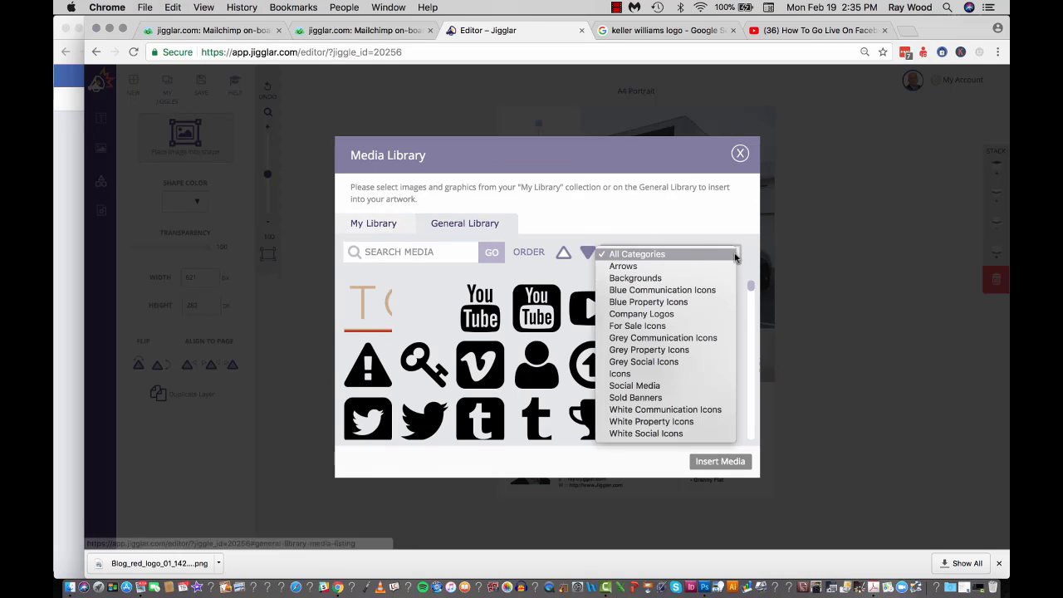
click(673, 315)
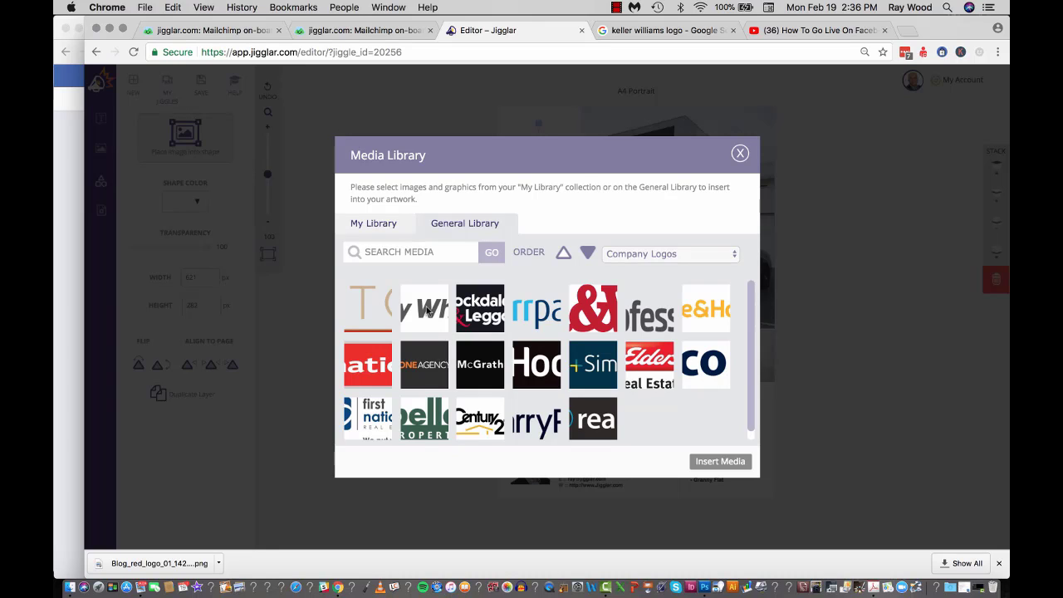
click(428, 311)
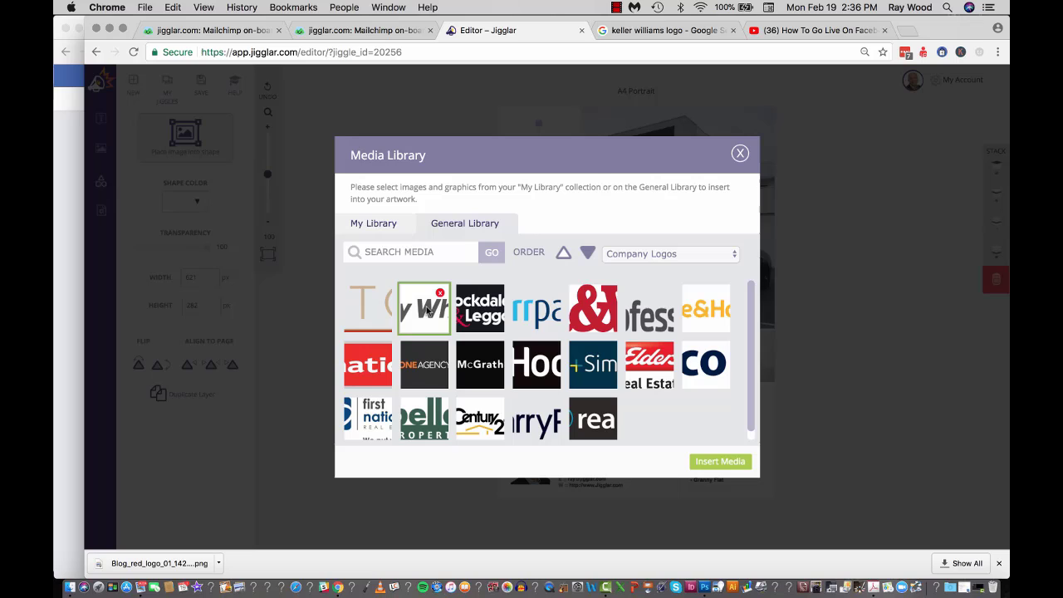
click(721, 466)
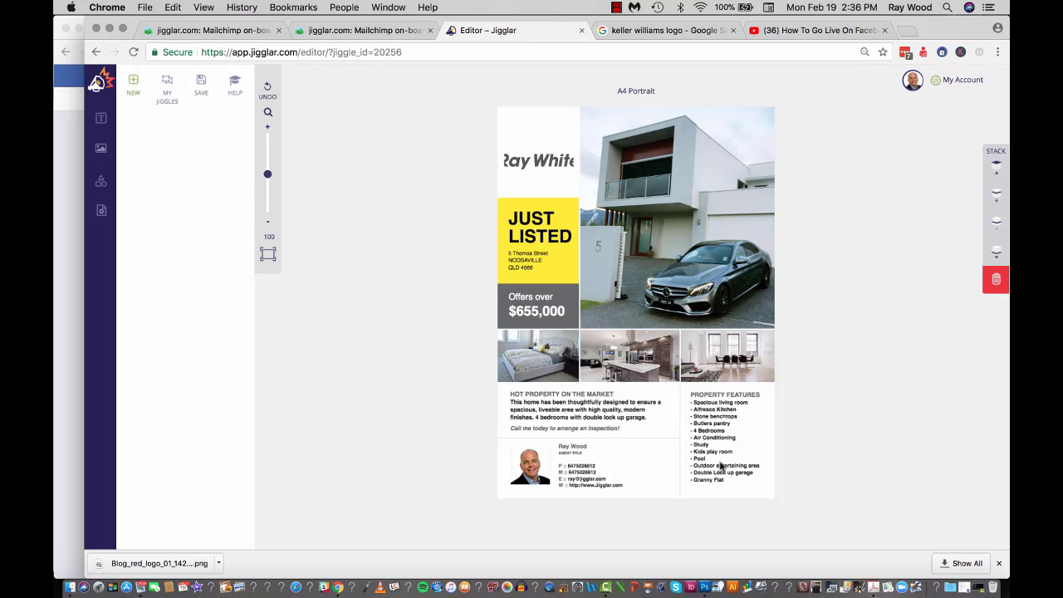
Delete the cropped Ray White logo and its container shape from the white area above the yellow block.
drag(529, 166, 544, 124)
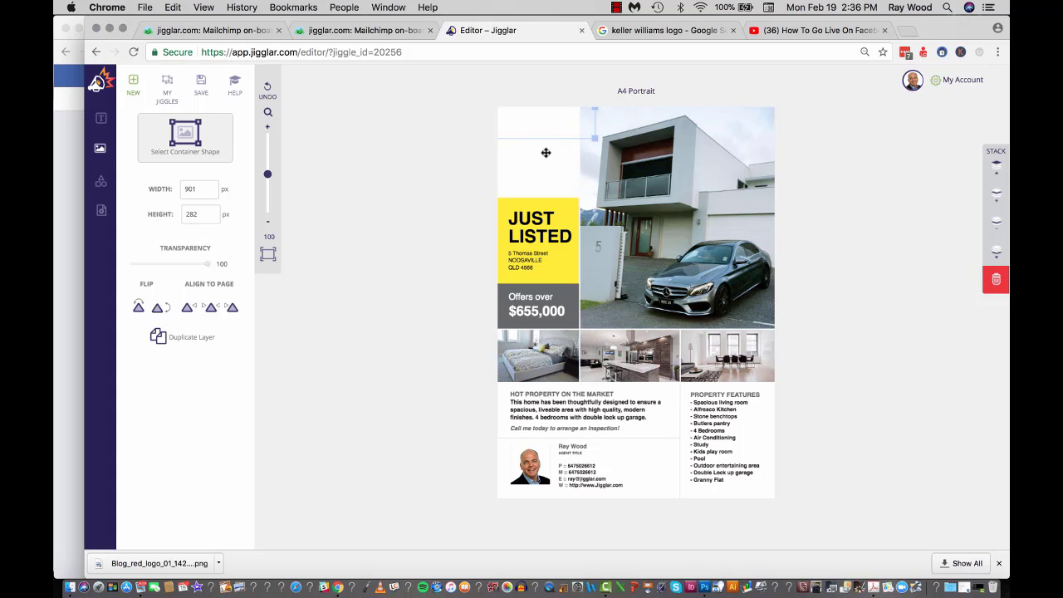
click(545, 153)
key(Delete)
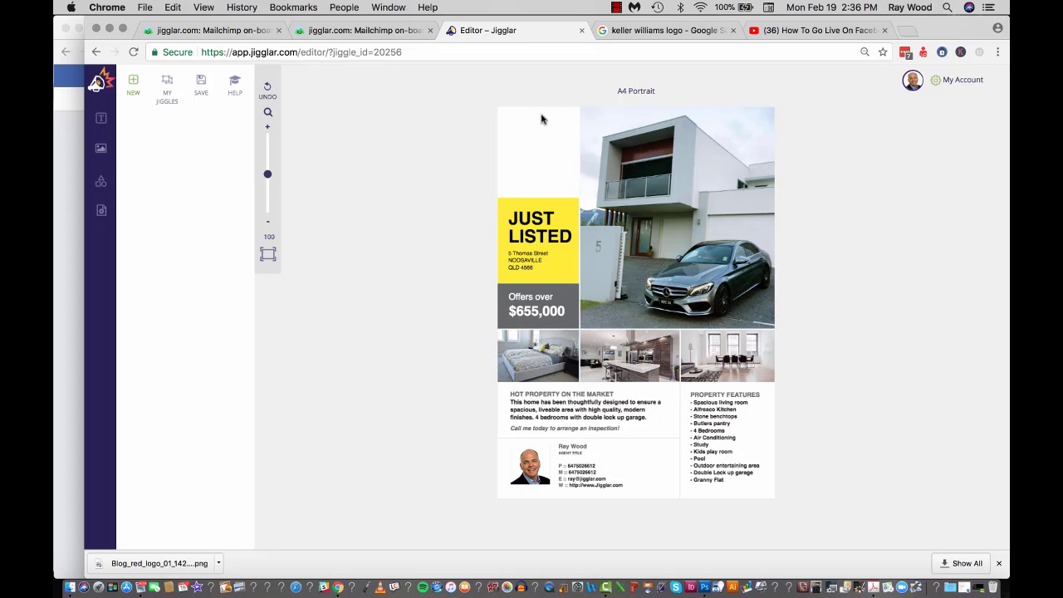
drag(549, 127, 539, 163)
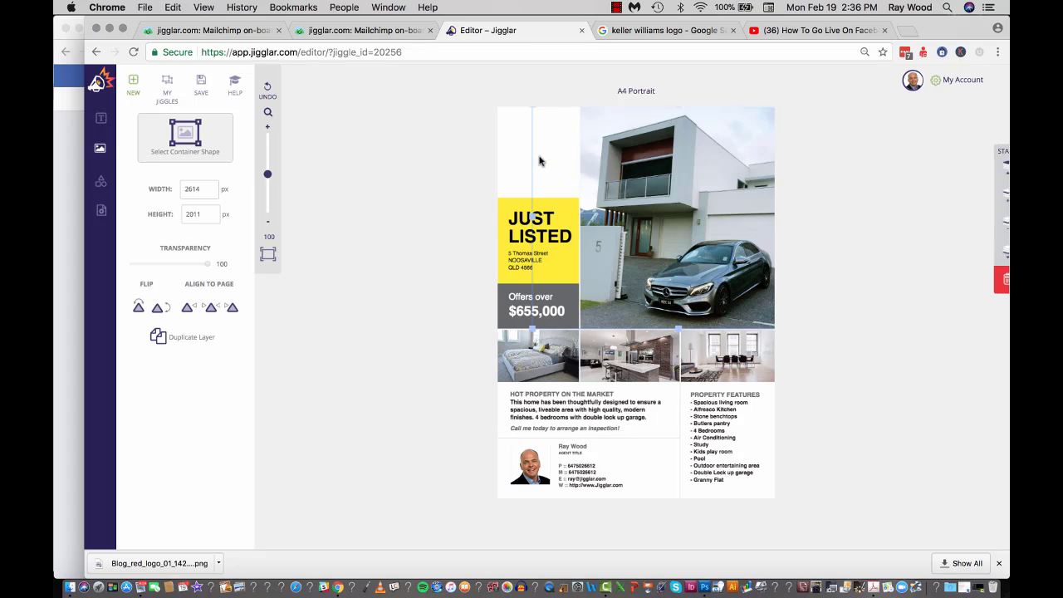
click(433, 182)
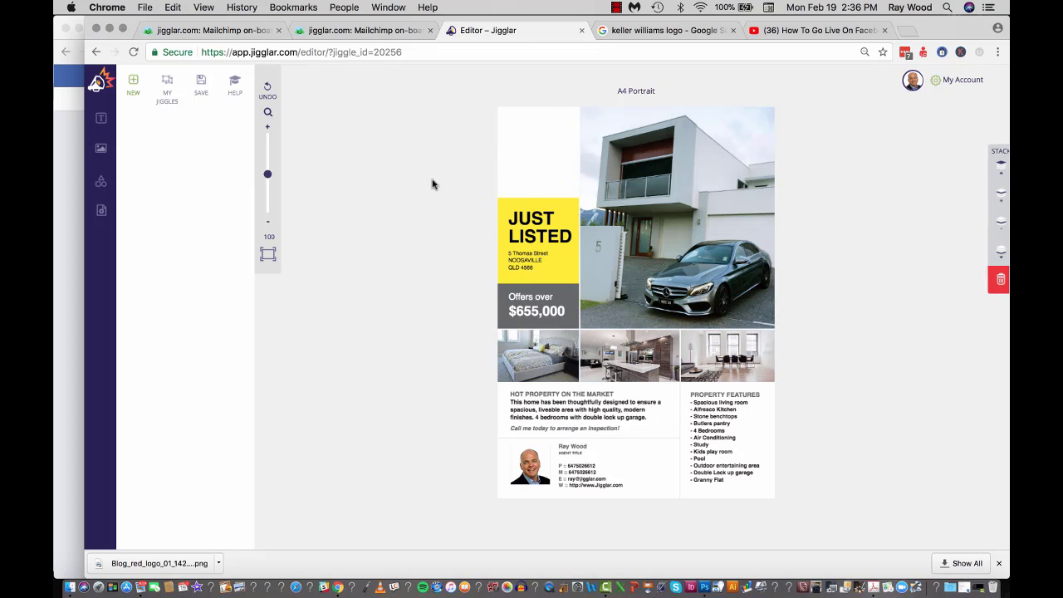
Insert the Ray White logo as a standalone image from the General Library's Company Logos category.
click(100, 149)
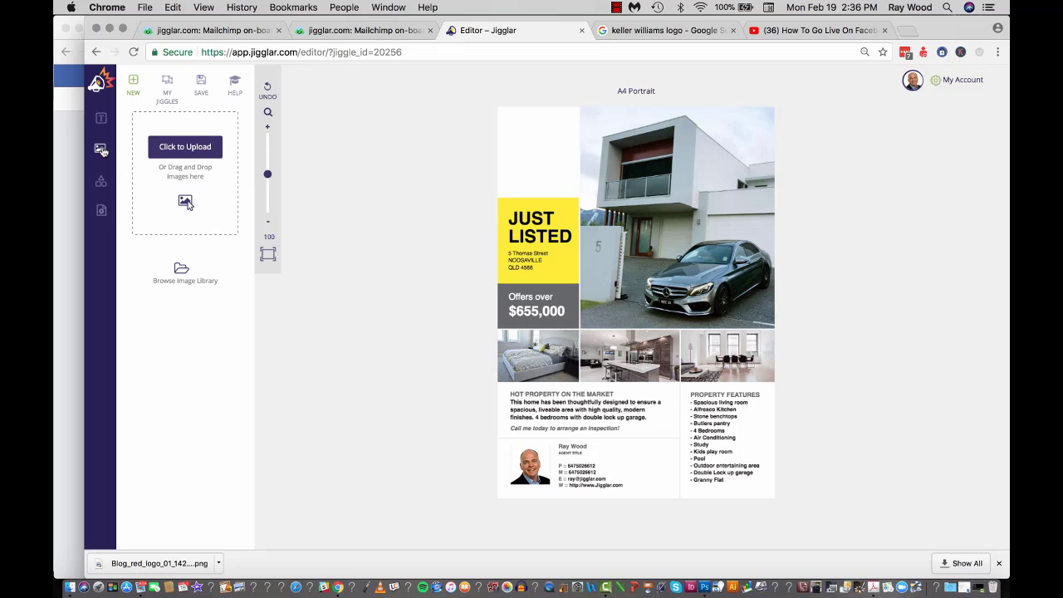
click(183, 272)
click(450, 224)
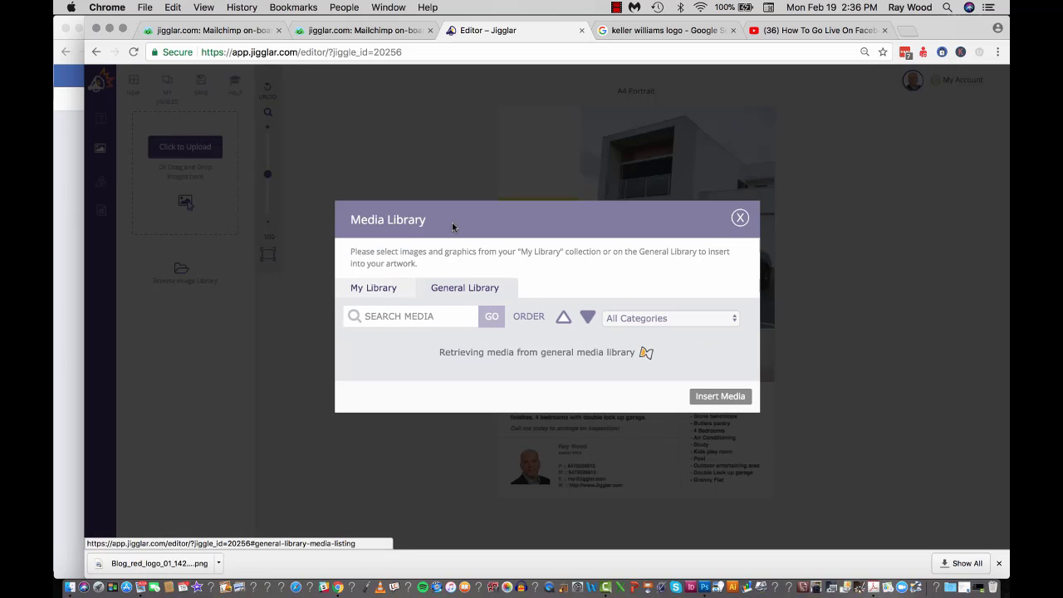
click(736, 254)
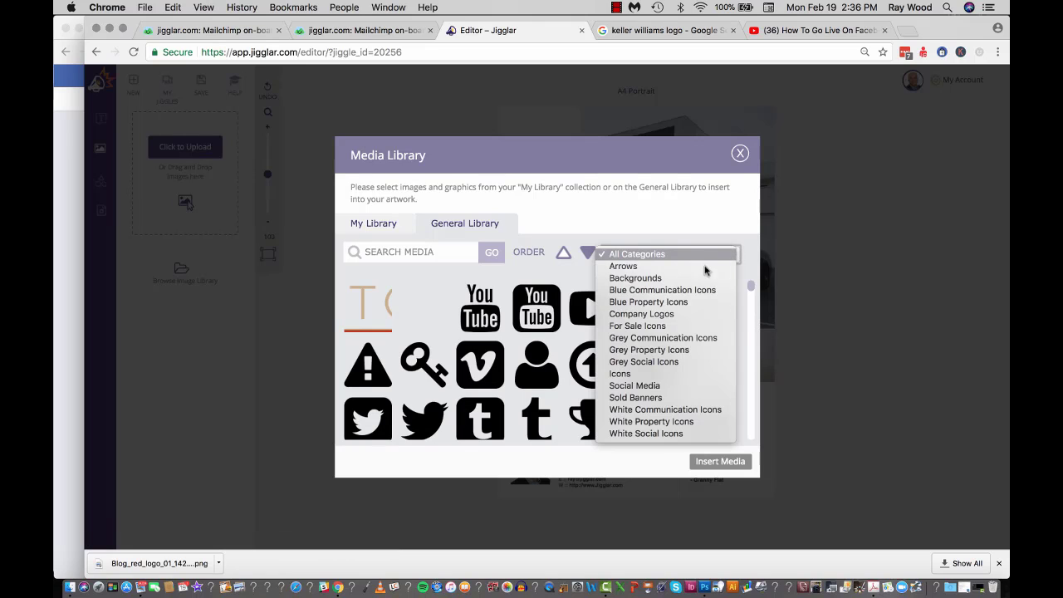
click(669, 314)
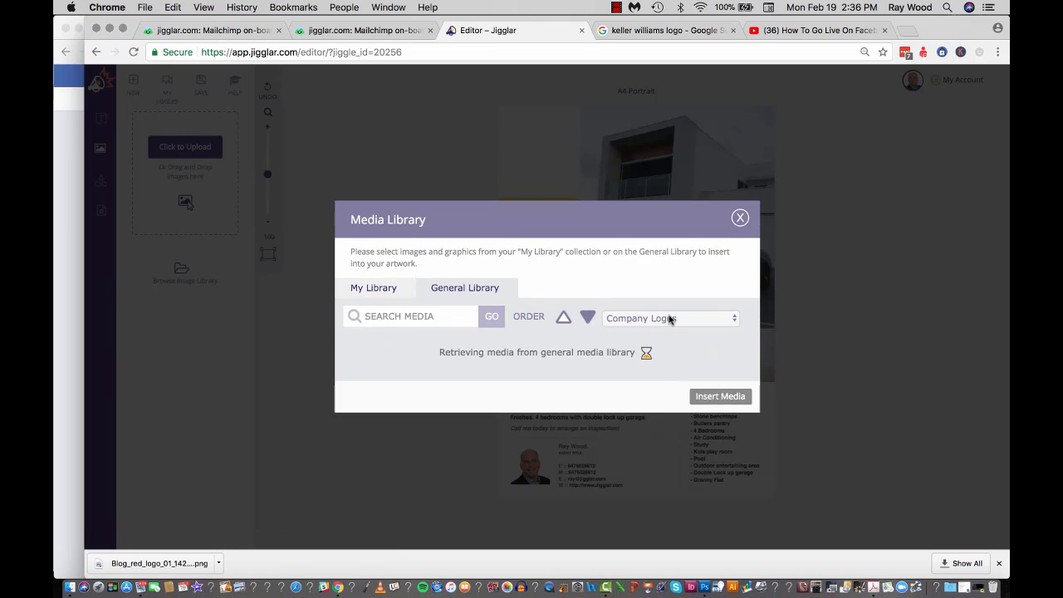
click(427, 306)
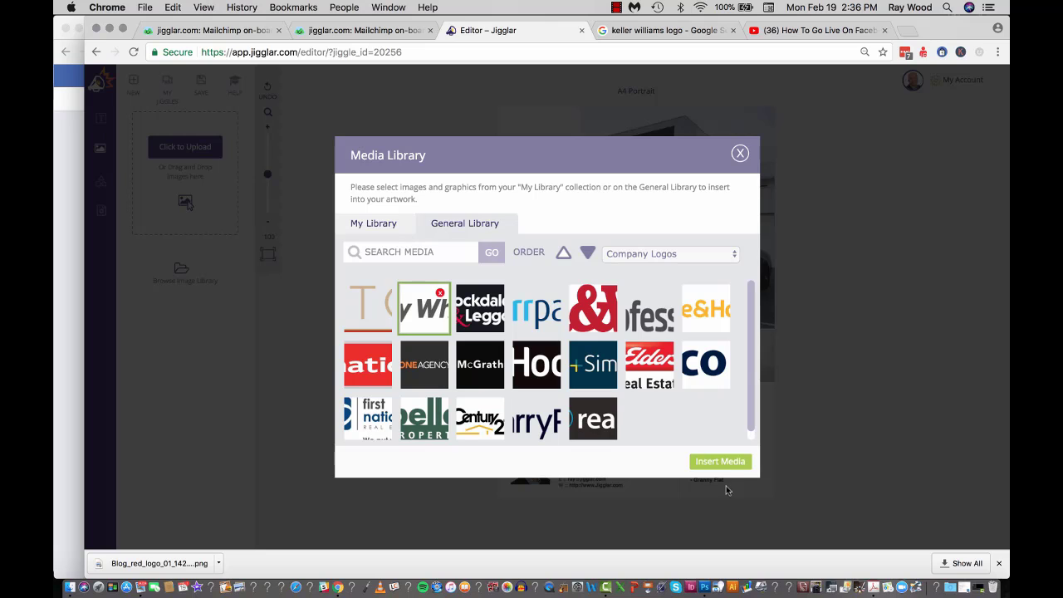
click(720, 461)
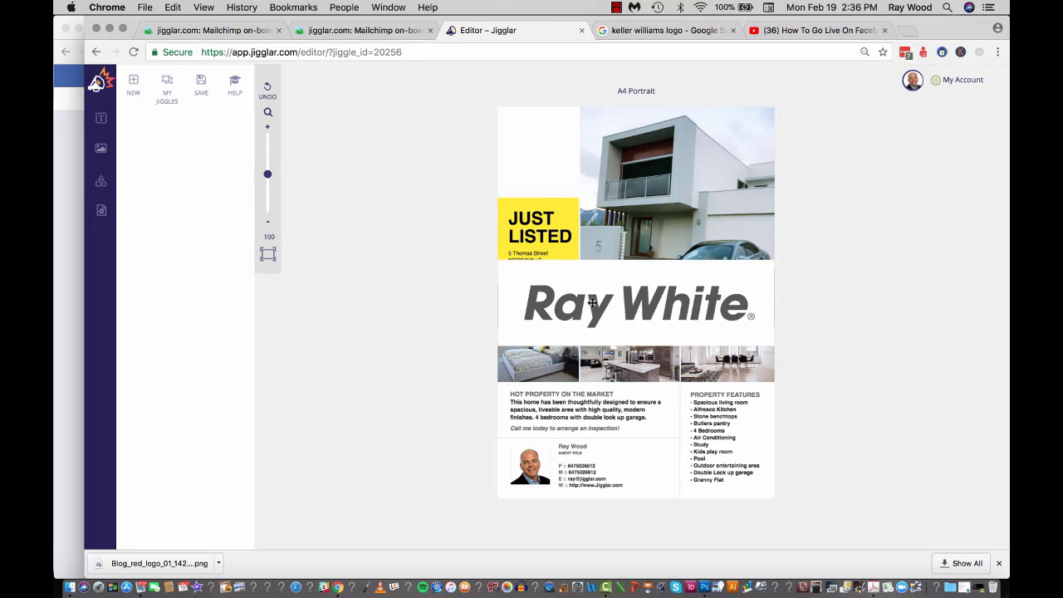
Shrink the Ray White logo to about 719 × 225 px and position it in the white area above the yellow block.
click(602, 296)
drag(602, 296, 616, 219)
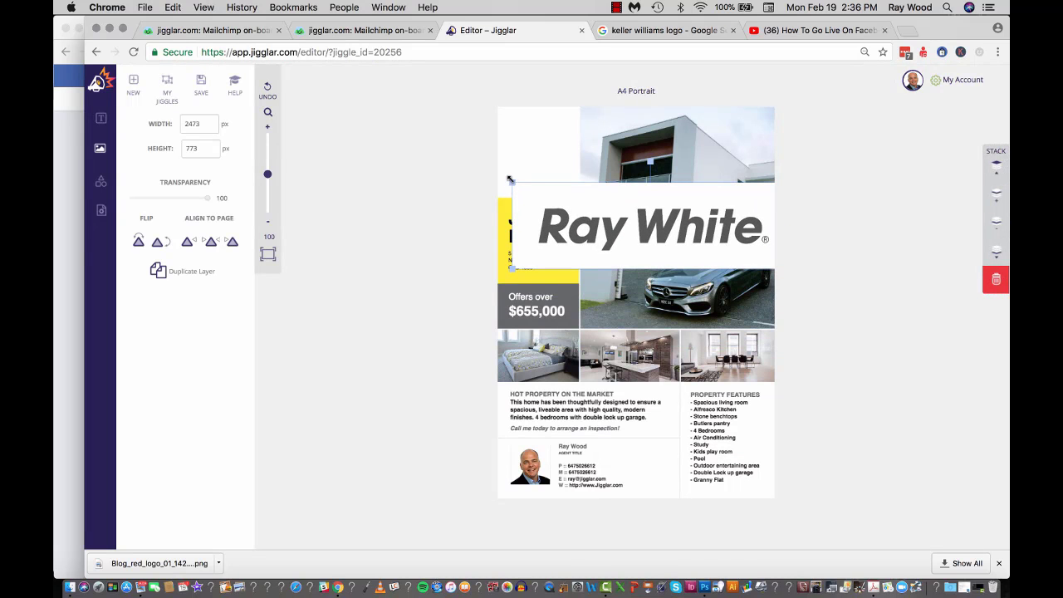
drag(511, 179, 549, 190)
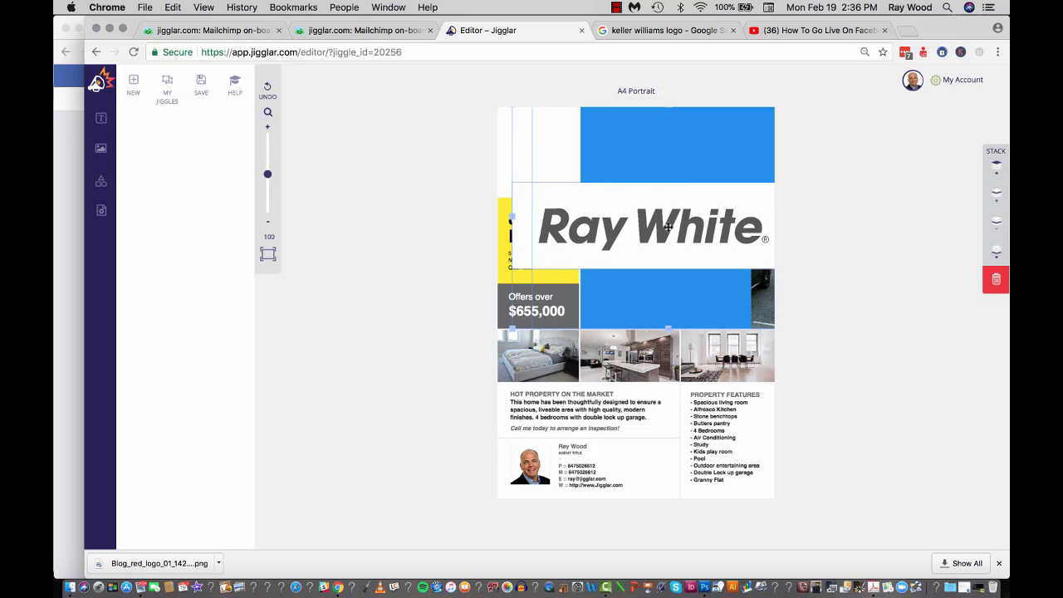
click(443, 379)
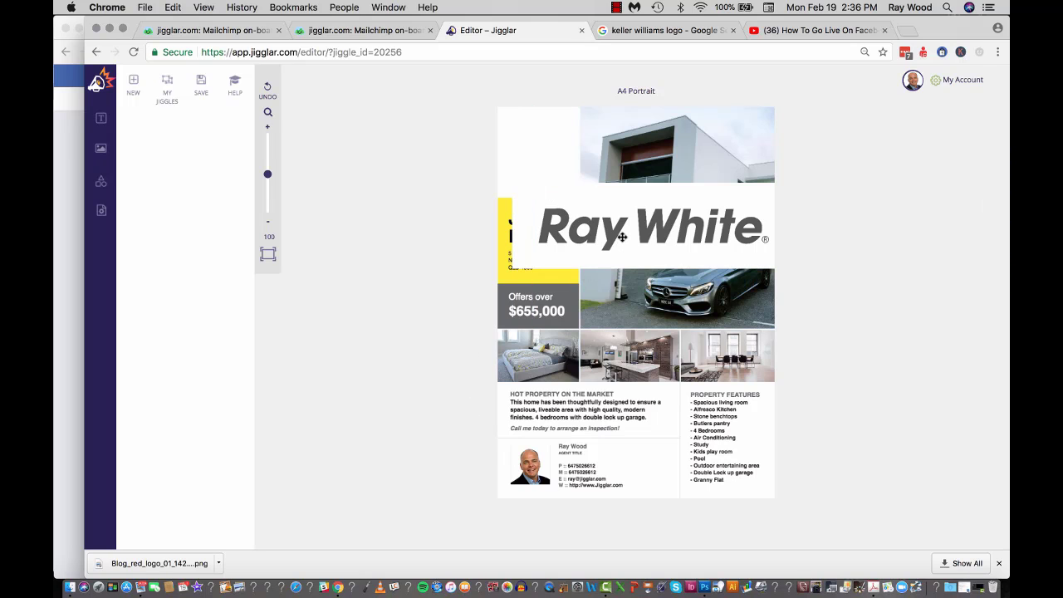
mouse_move(622, 237)
mouse_down()
mouse_move(601, 244)
mouse_move(619, 222)
mouse_up()
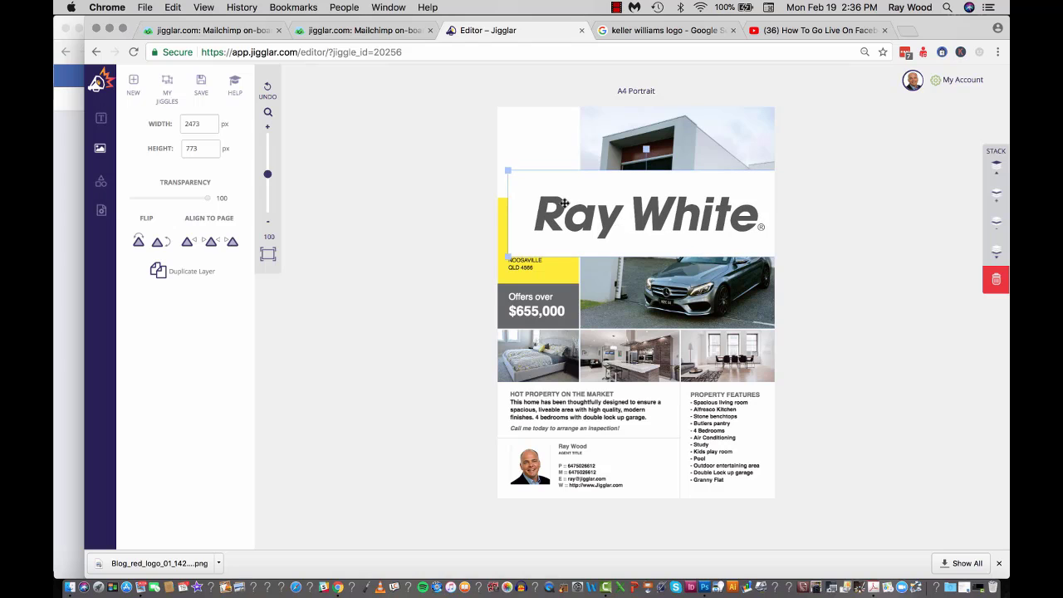
drag(507, 169, 546, 152)
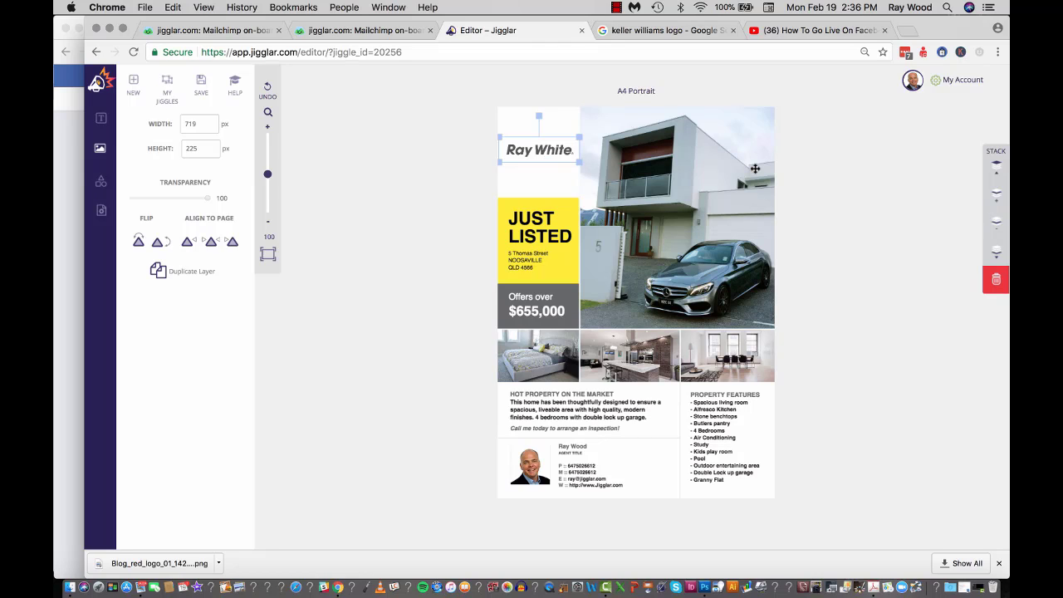
Replace the flyer's main house photo with the dining room photo from My Library and shift it right within its frame.
click(680, 210)
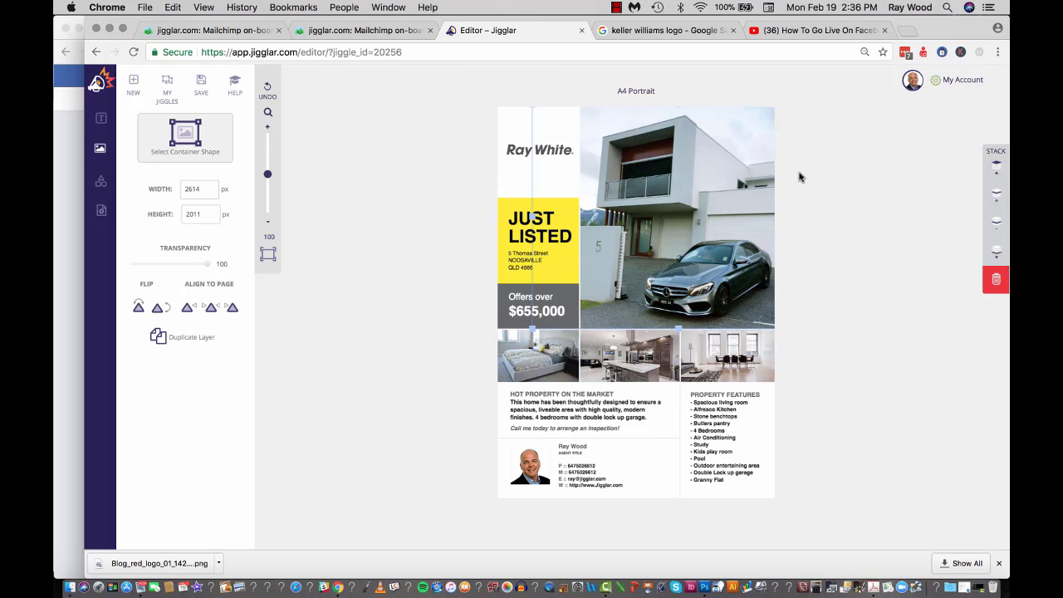
key(Delete)
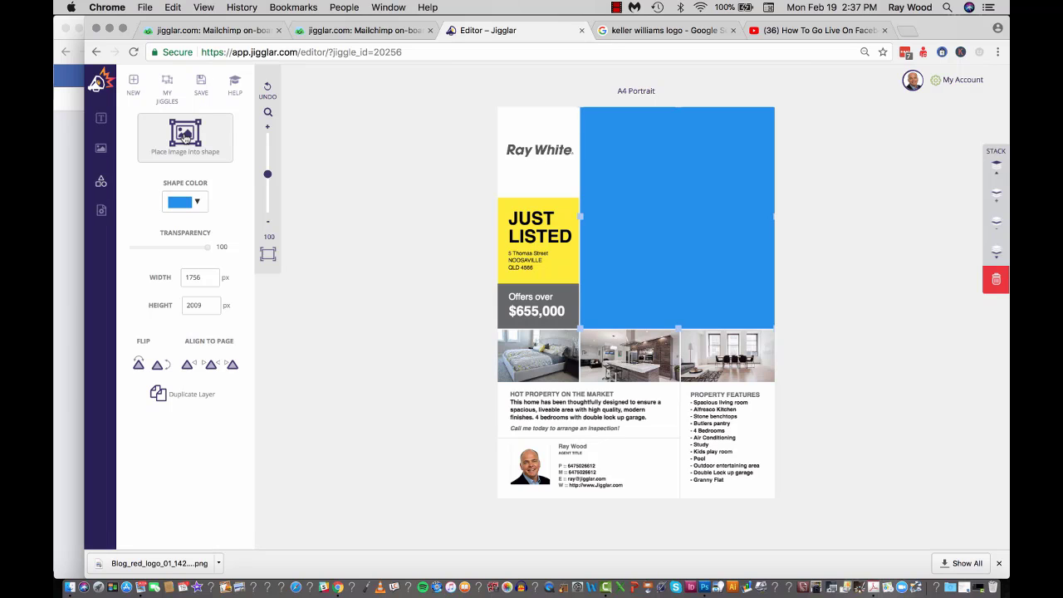
click(186, 136)
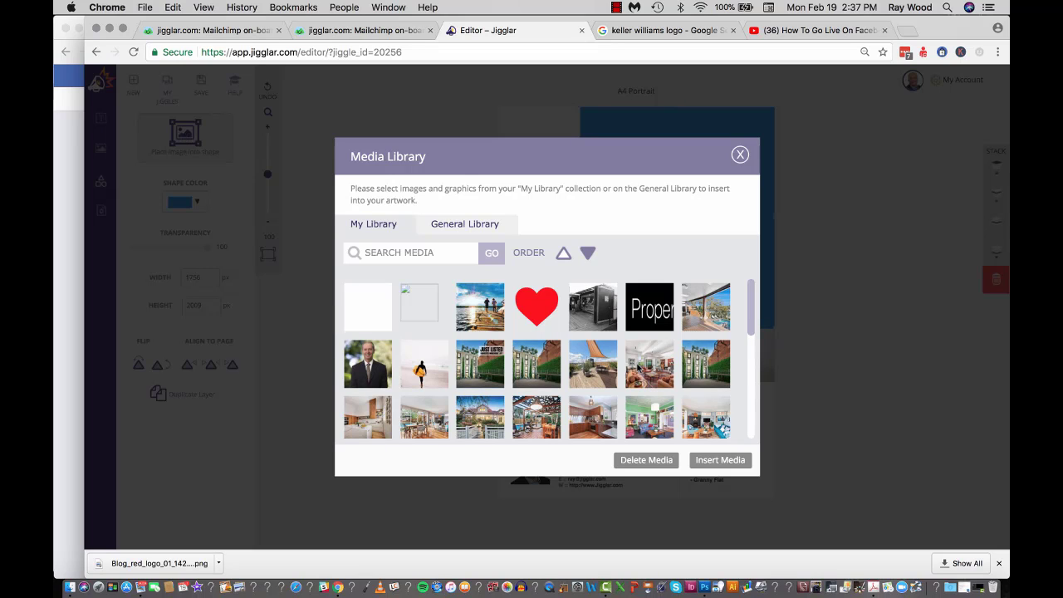
scroll(579, 381, down, 3)
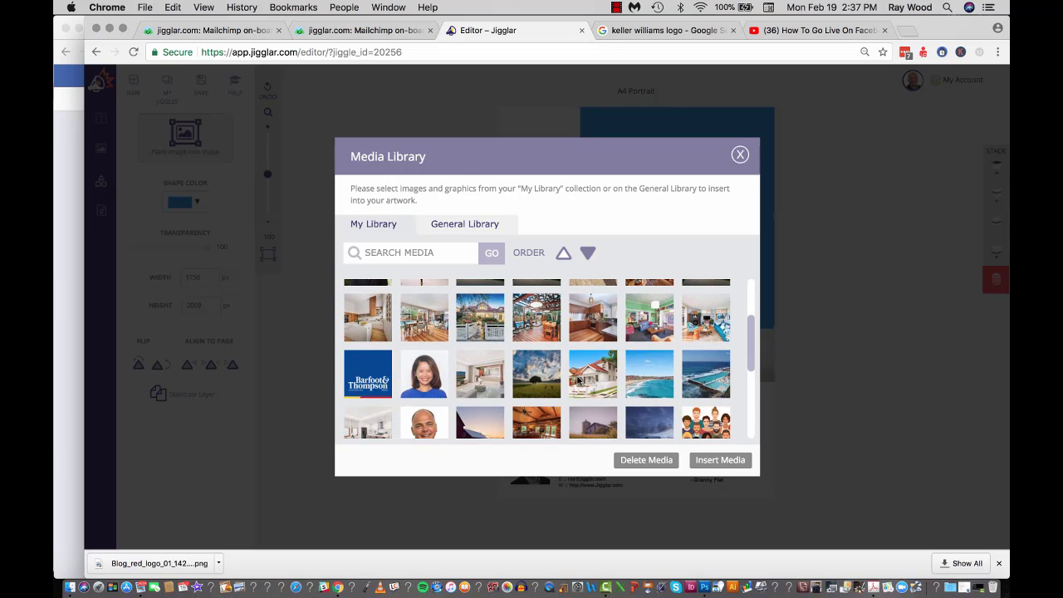
click(417, 319)
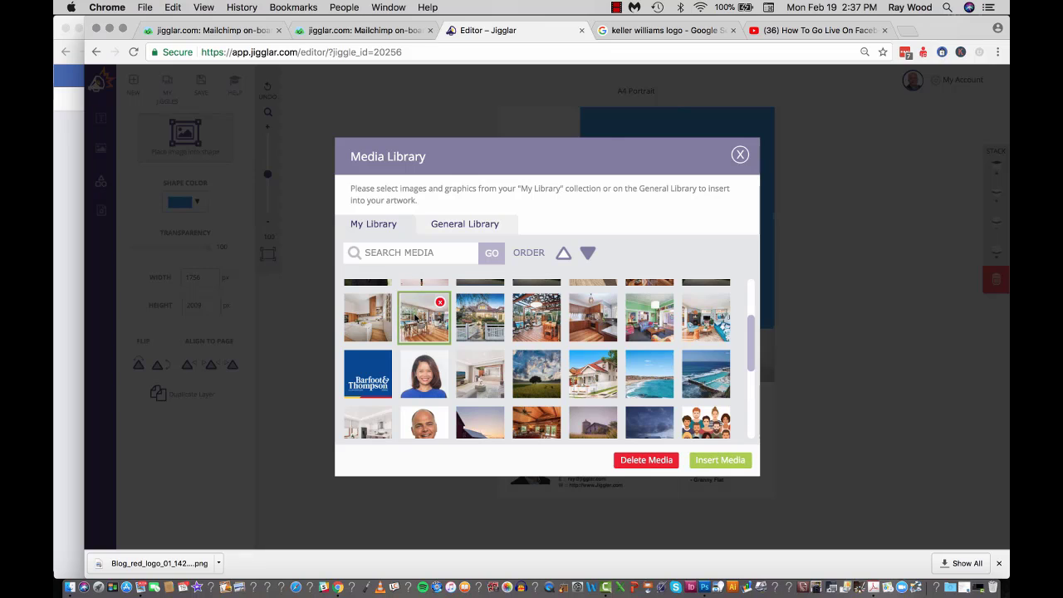
click(721, 461)
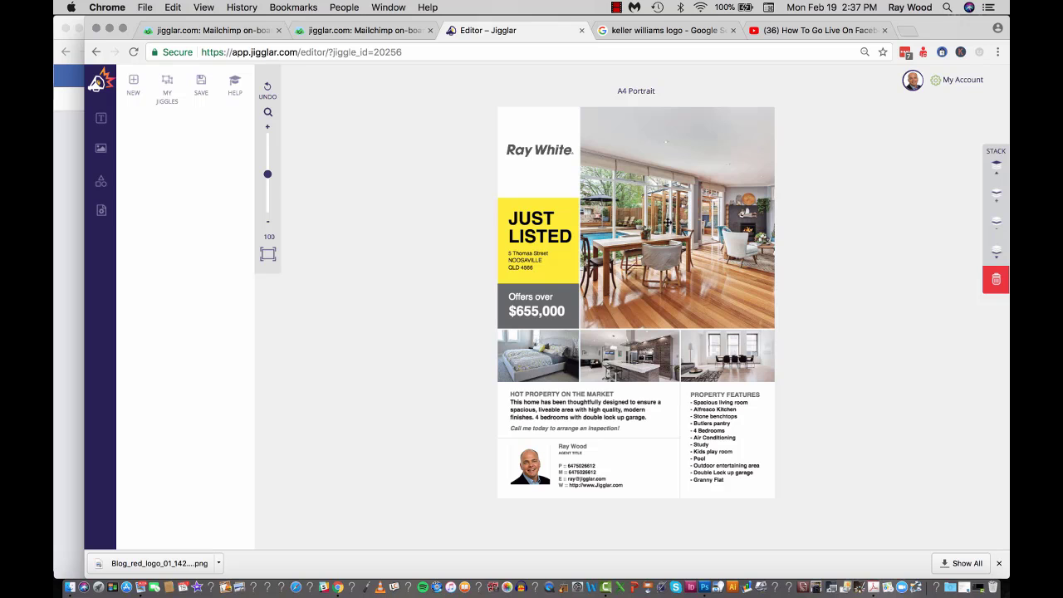
drag(653, 220, 690, 222)
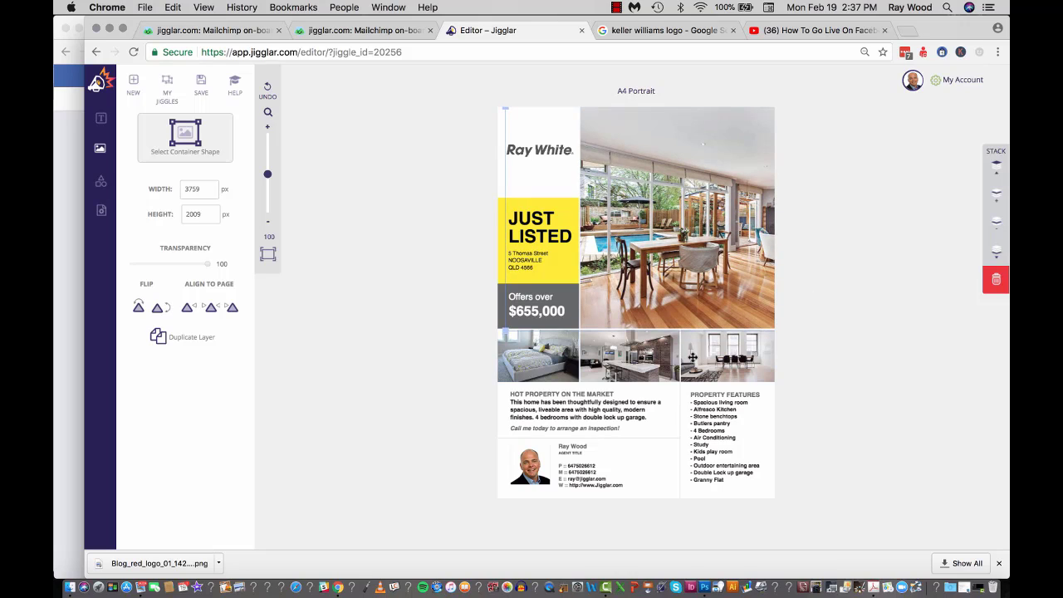
Replace the small photo above the Property Features list with the white-bench kitchen photo from My Library.
click(724, 353)
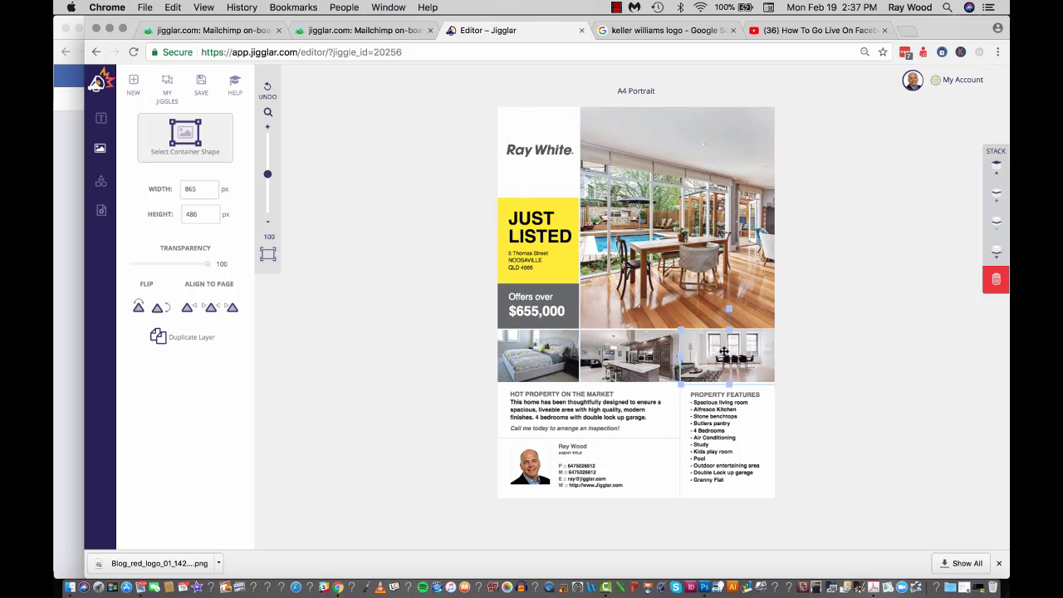
key(BackSpace)
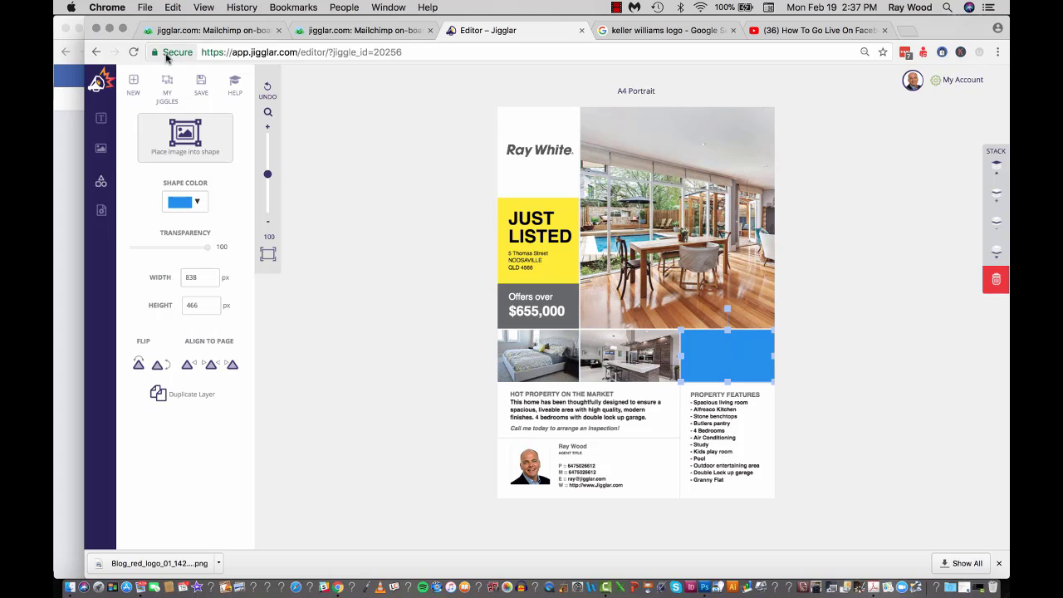
click(187, 142)
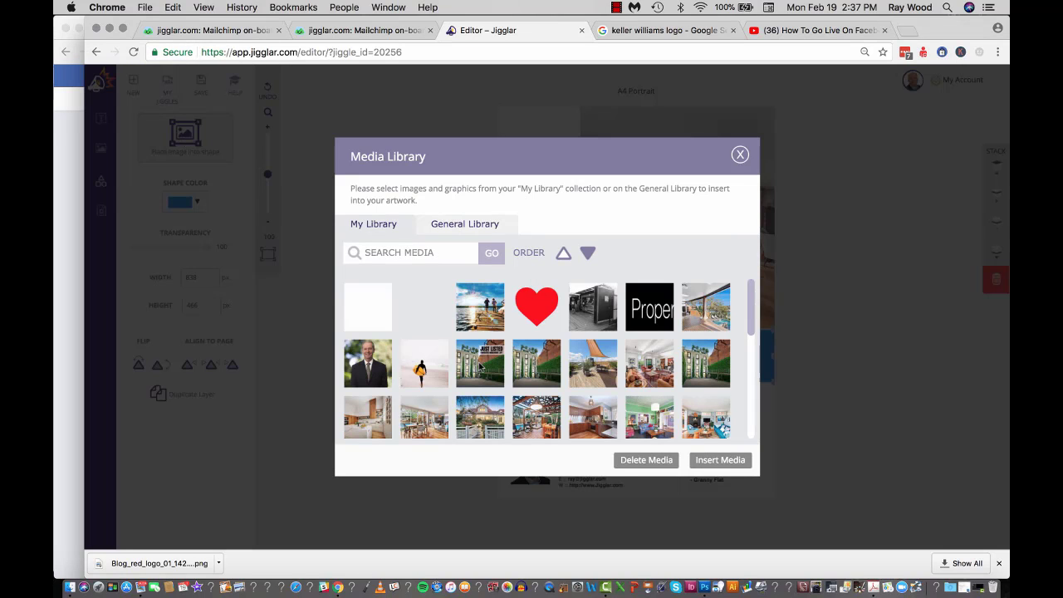
click(357, 426)
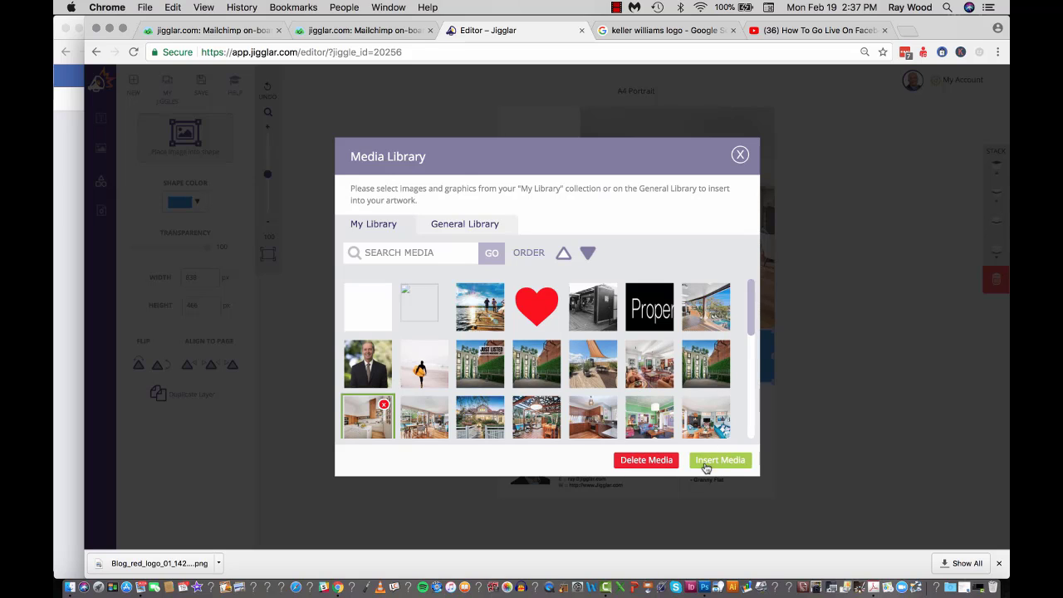
click(725, 462)
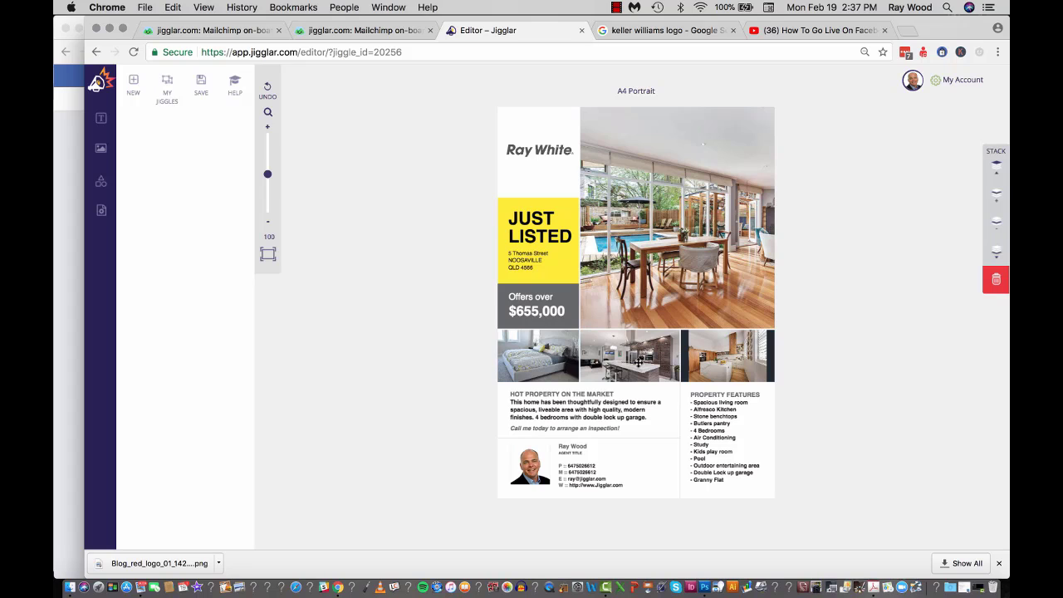
Replace the middle small kitchen photo below the main image with the living room photo from My Library.
click(638, 362)
key(Delete)
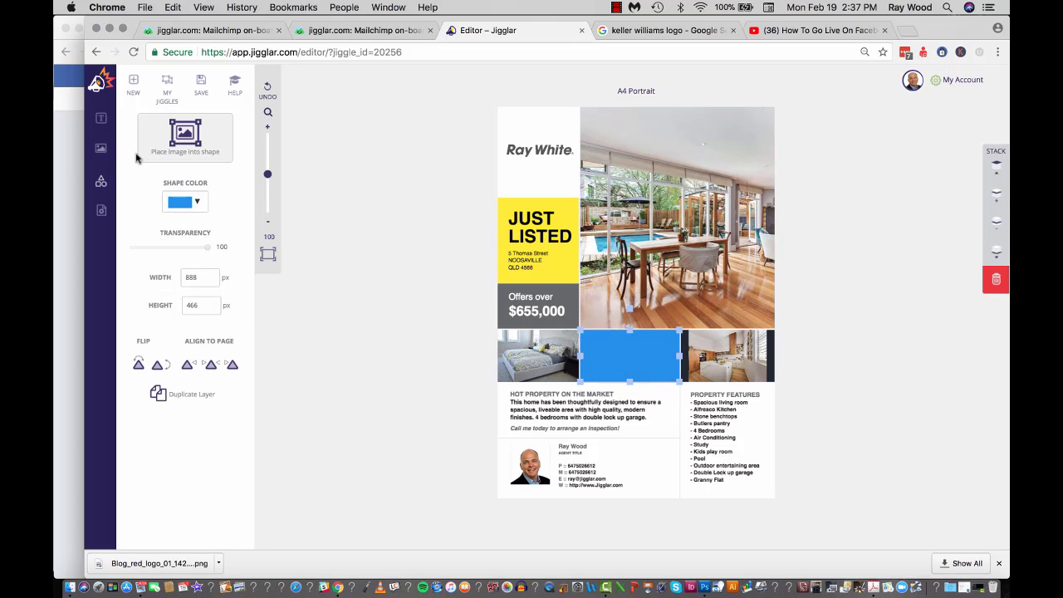
click(187, 133)
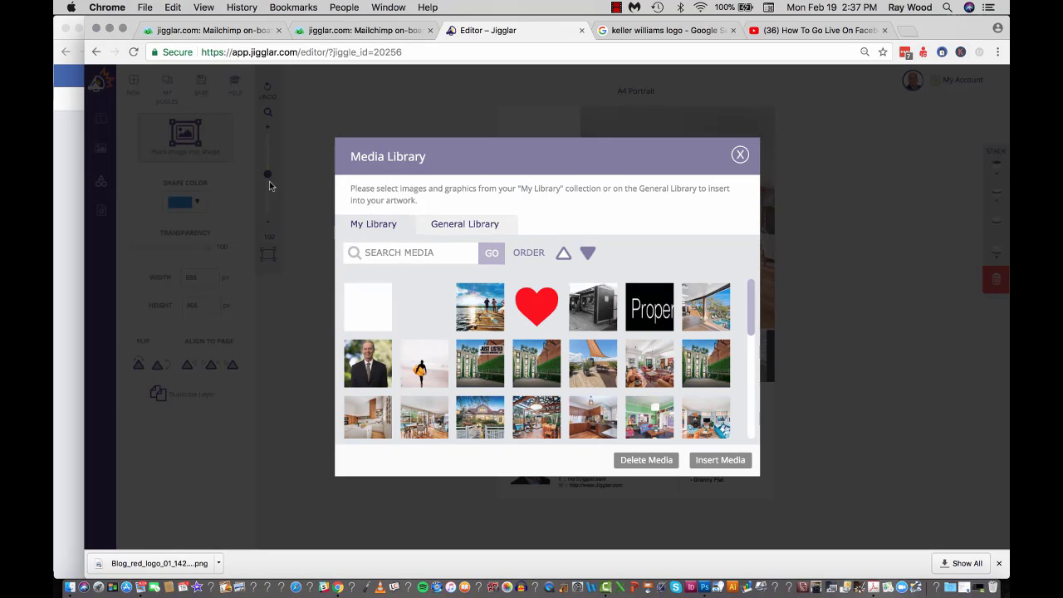
scroll(443, 382, down, 2)
scroll(443, 382, down, 1)
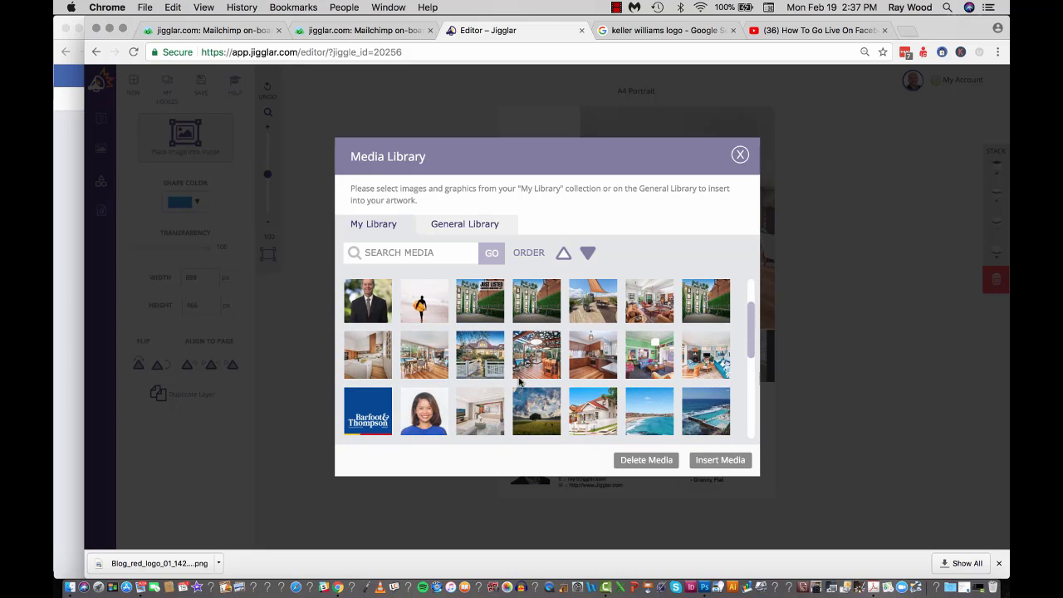
click(479, 422)
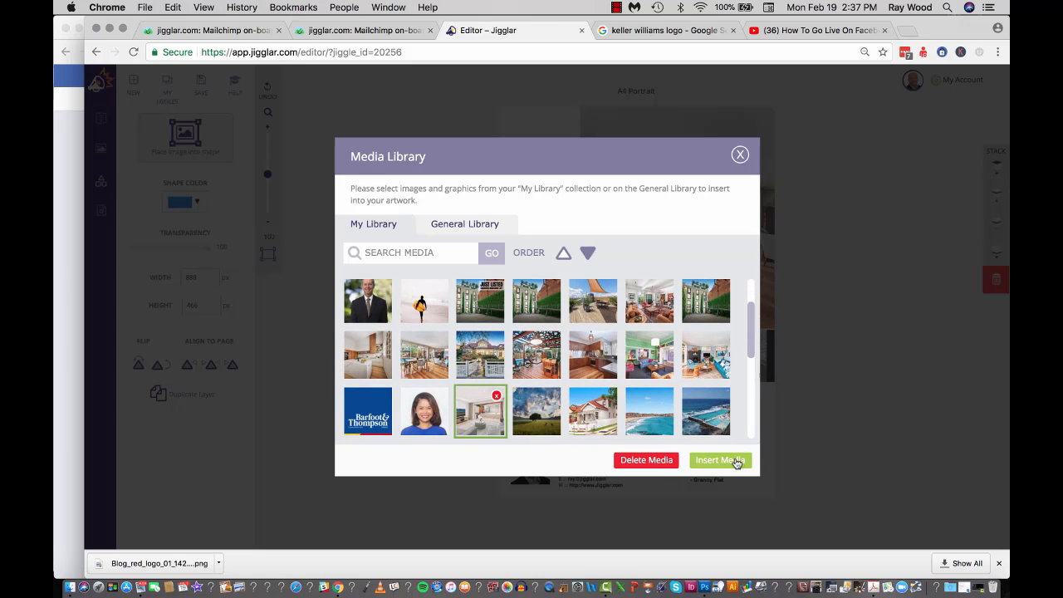
click(719, 459)
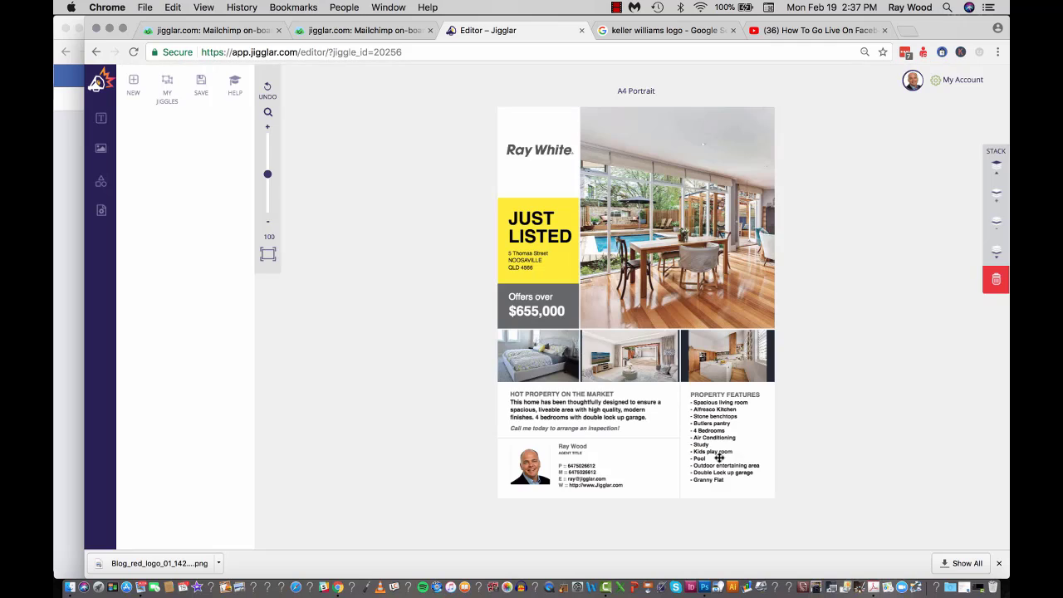
Reposition the living room photo in the middle frame so that it fills the frame without gaps at the sides.
click(659, 355)
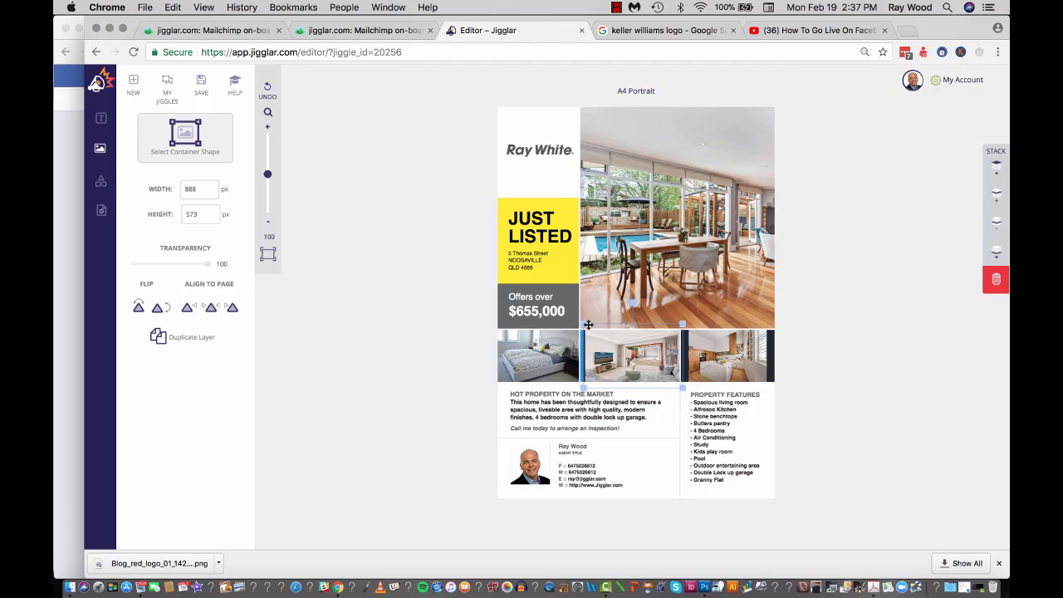
drag(623, 348, 612, 342)
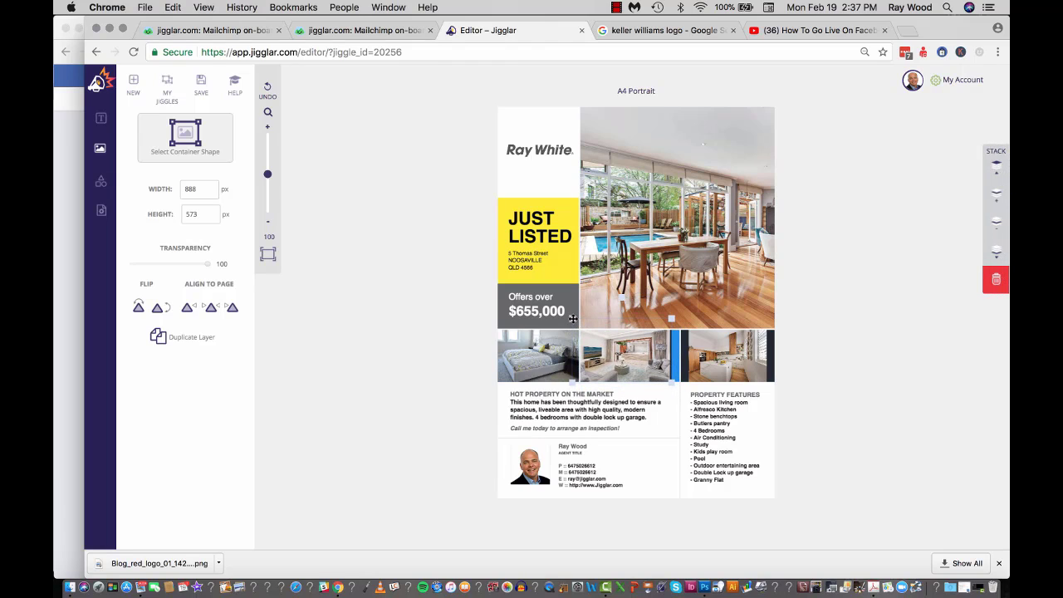
drag(672, 319, 677, 324)
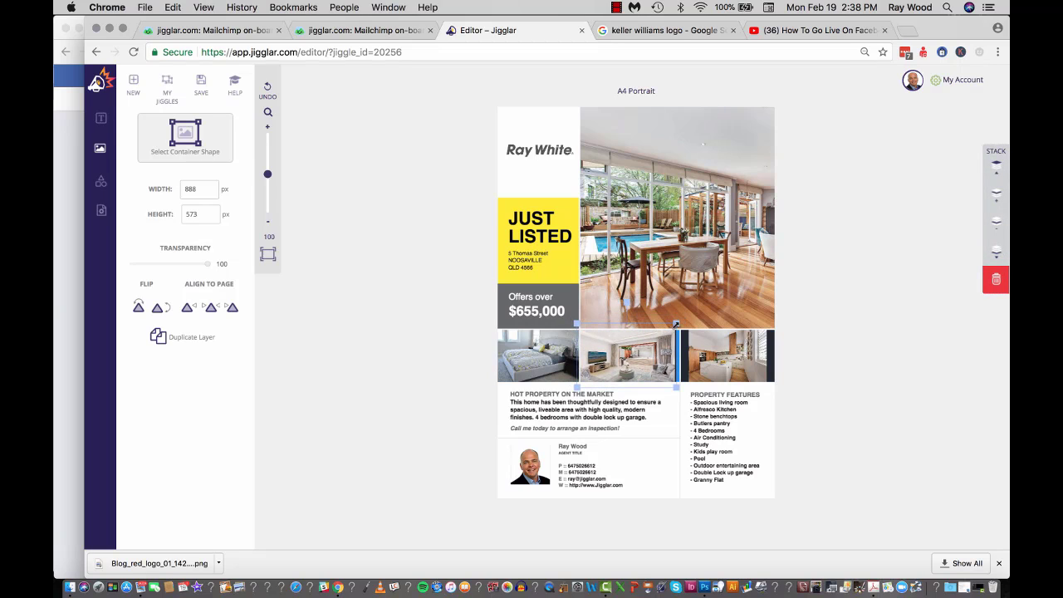
drag(677, 323, 678, 318)
drag(641, 350, 631, 353)
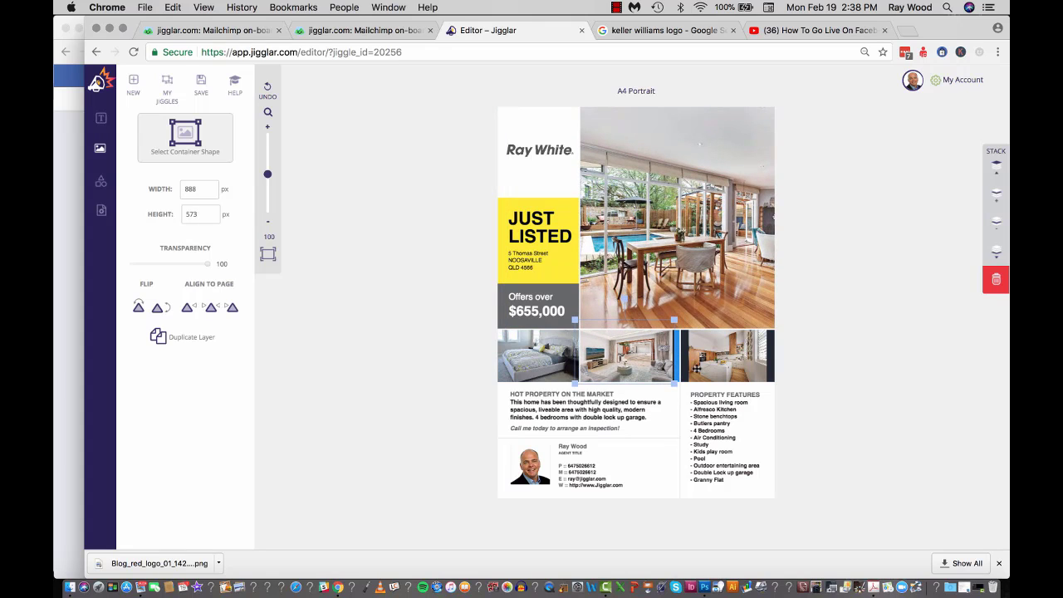
drag(677, 387, 689, 390)
Replace the small bedroom photo below the price block with the photo of people on a jetty from My Library.
click(529, 366)
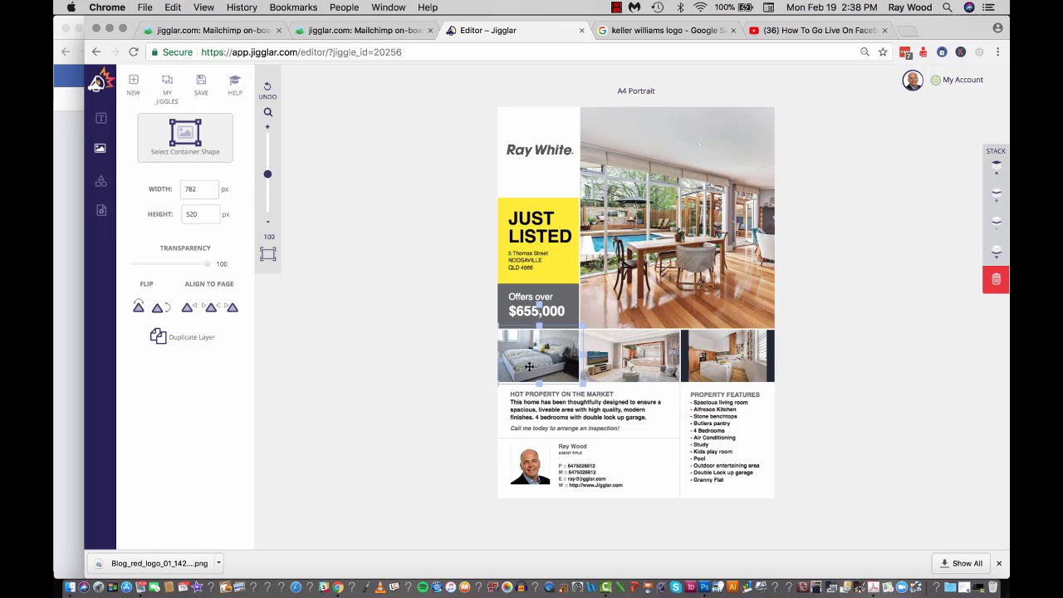
key(BackSpace)
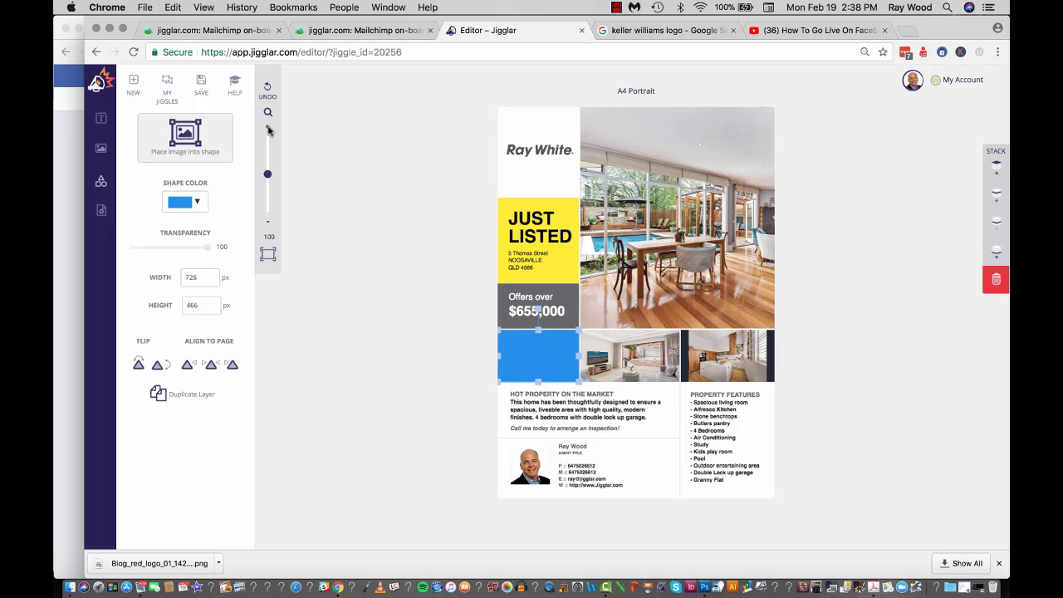
click(188, 143)
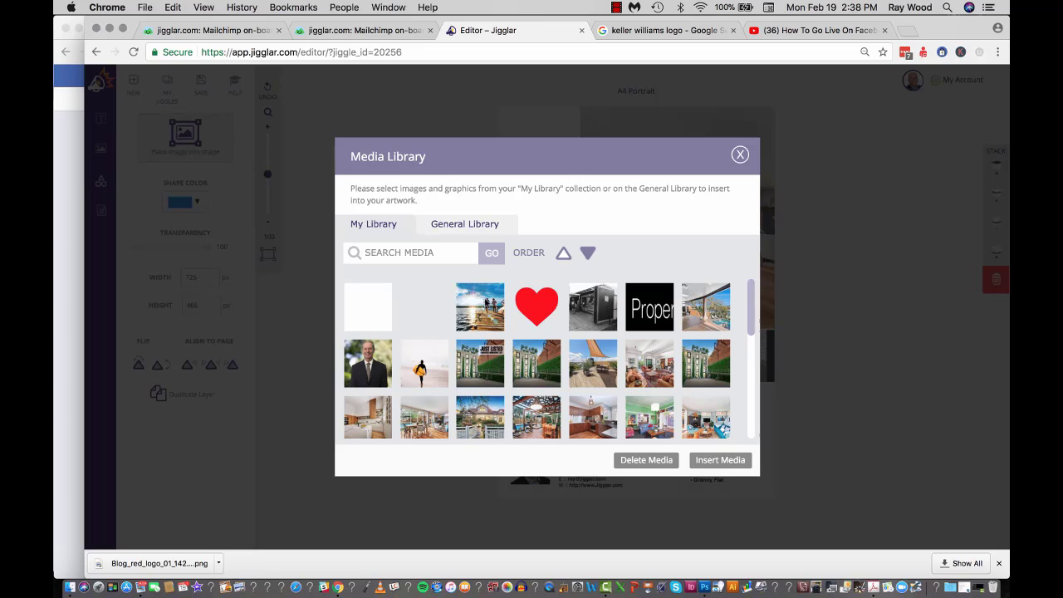
click(482, 309)
click(722, 466)
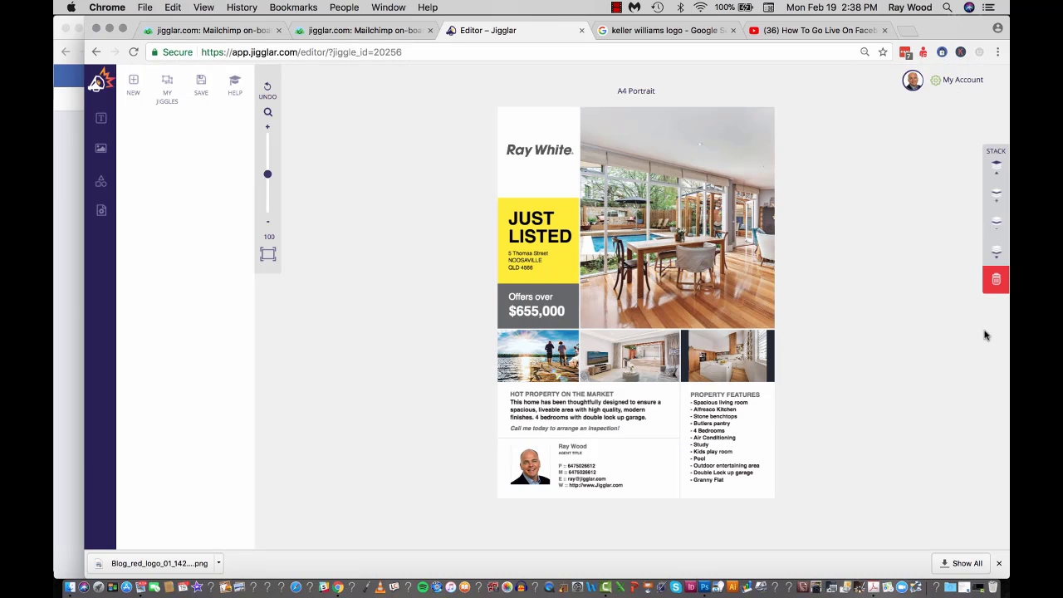
Replace the agent's headshot in the contact section with the portrait of the dark-haired woman from My Library.
click(532, 466)
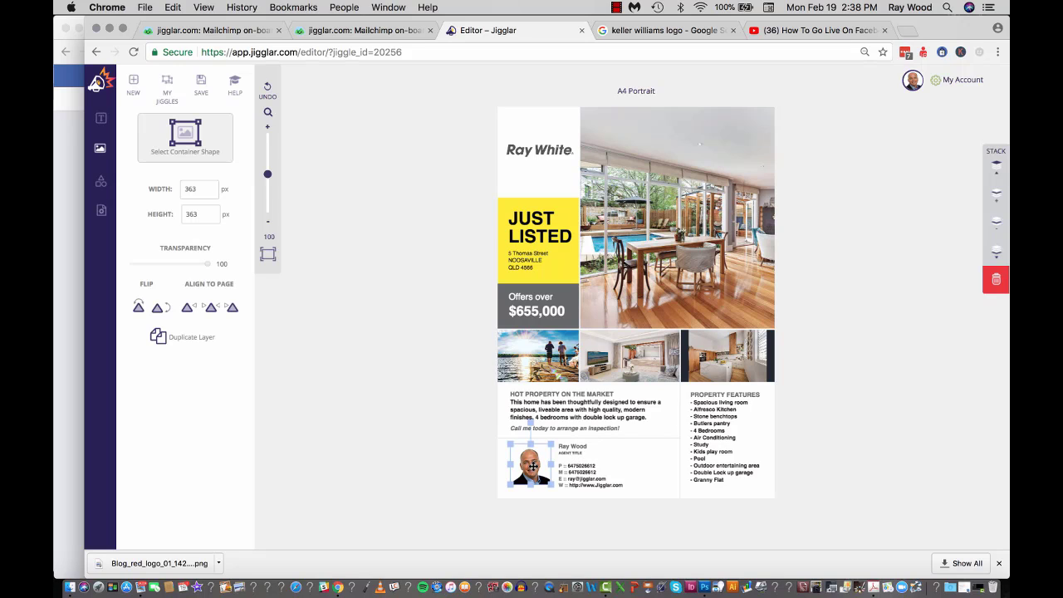
key(Delete)
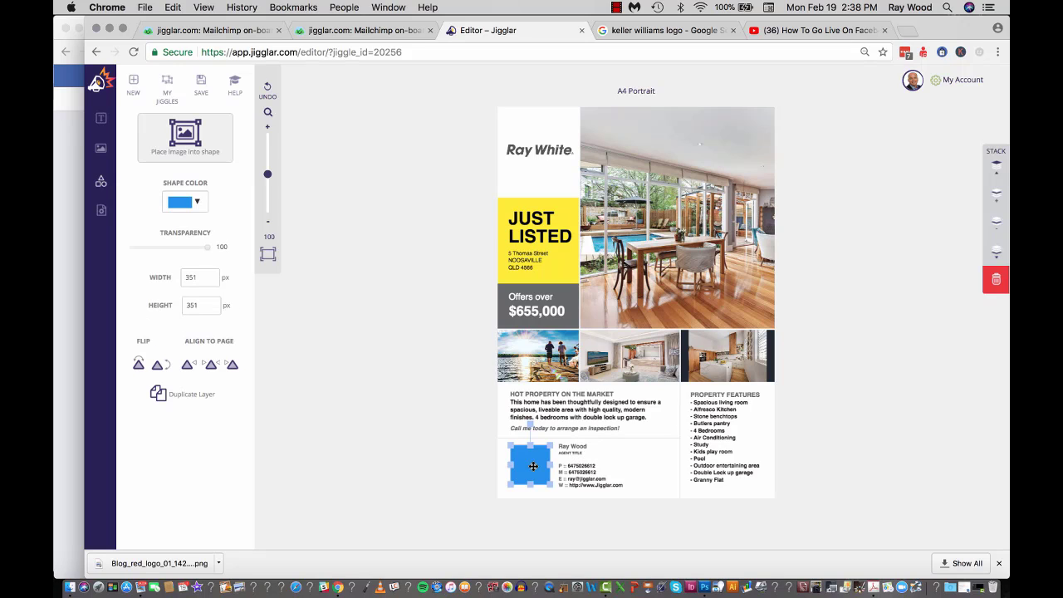
click(178, 137)
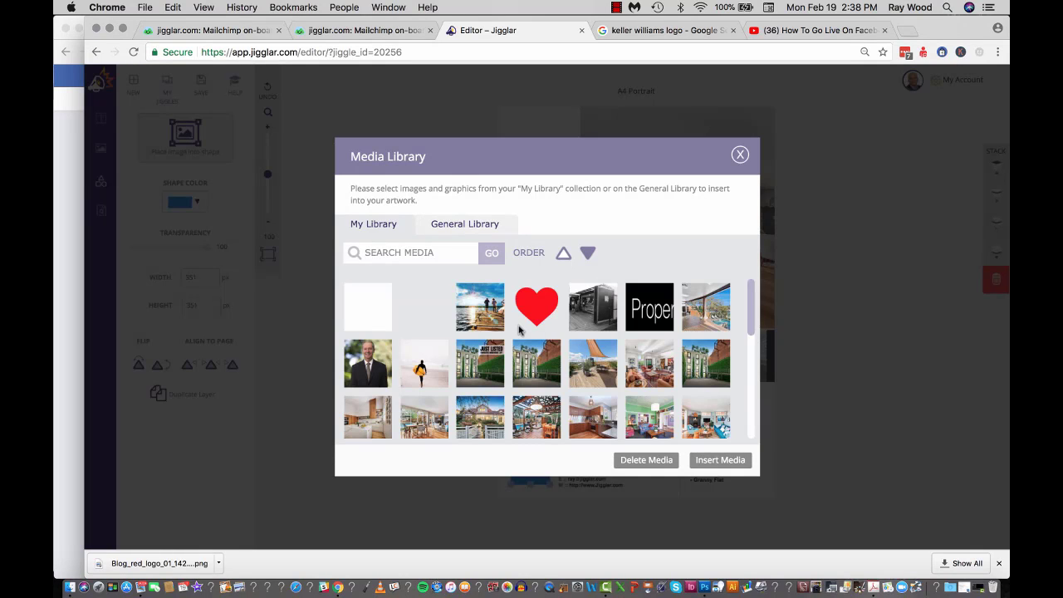
scroll(520, 330, down, 10)
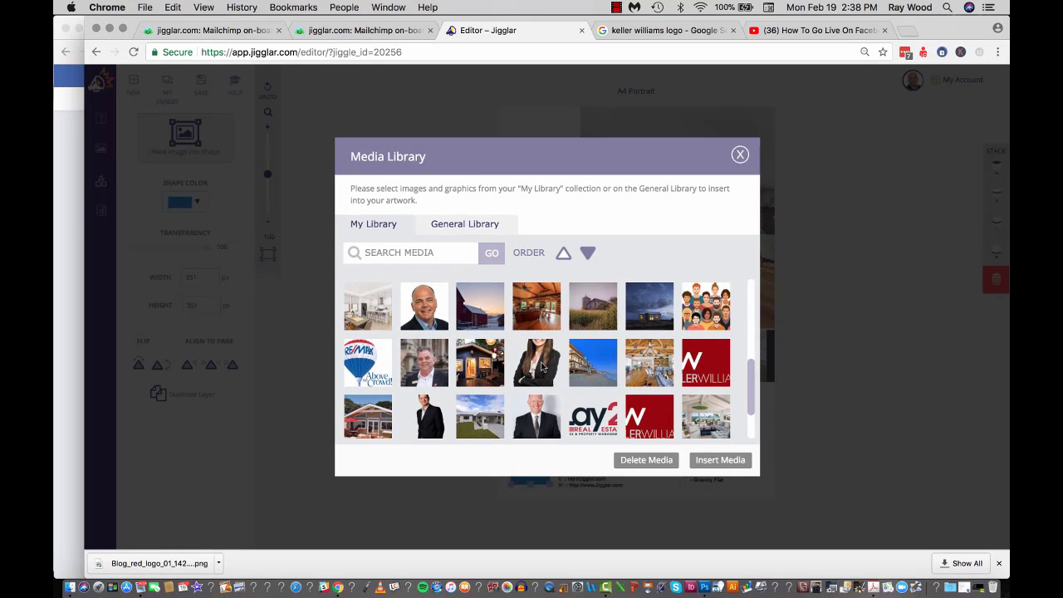
click(541, 366)
click(721, 461)
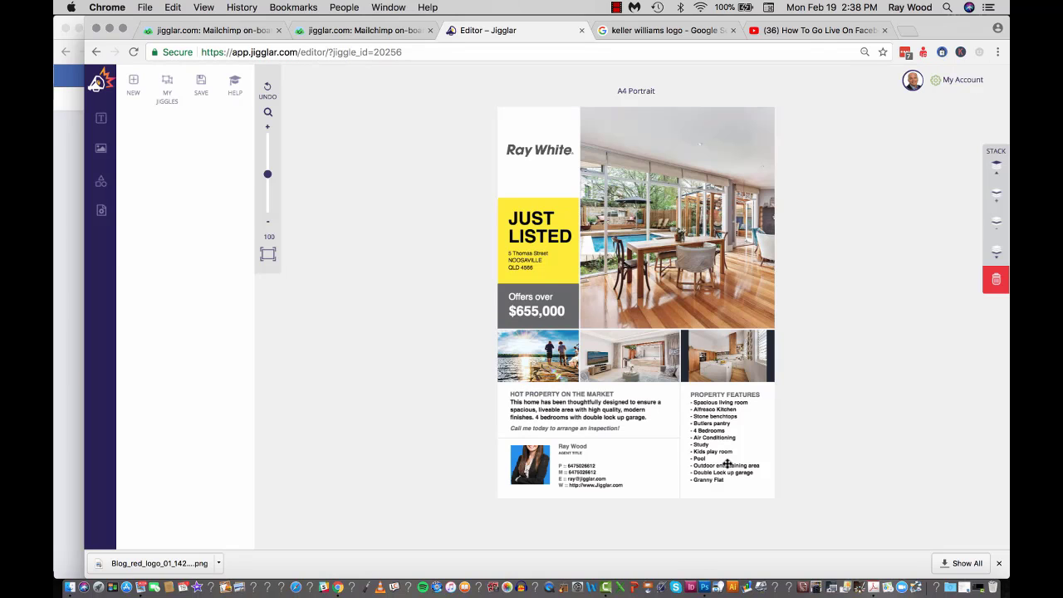
Set the headshot frame's shape color to white (#ffffff) and position the woman's portrait so her face shows within it.
click(537, 461)
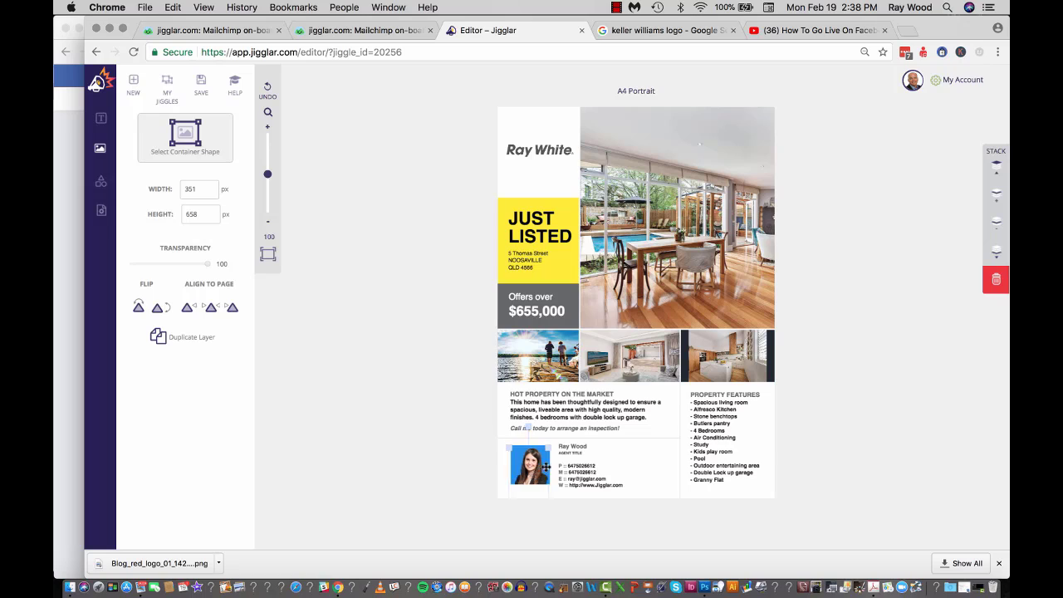
drag(545, 467, 560, 465)
click(516, 463)
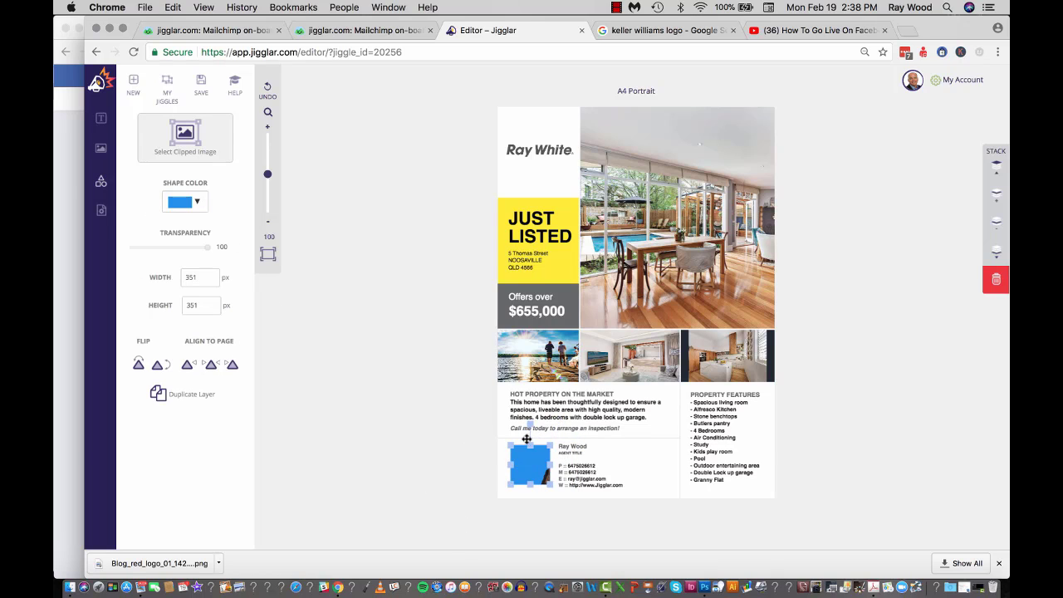
click(197, 203)
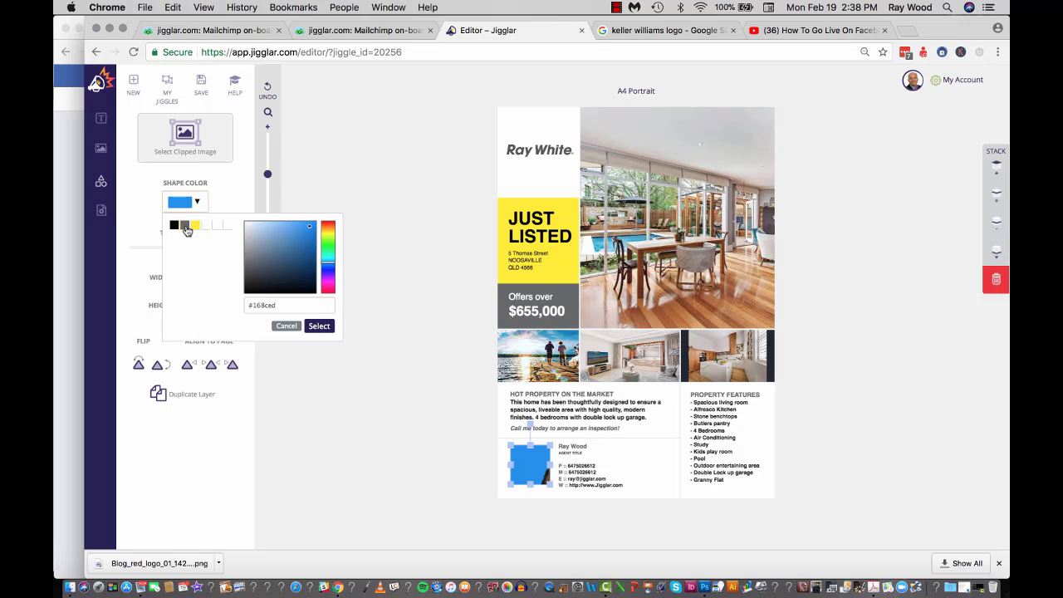
click(184, 225)
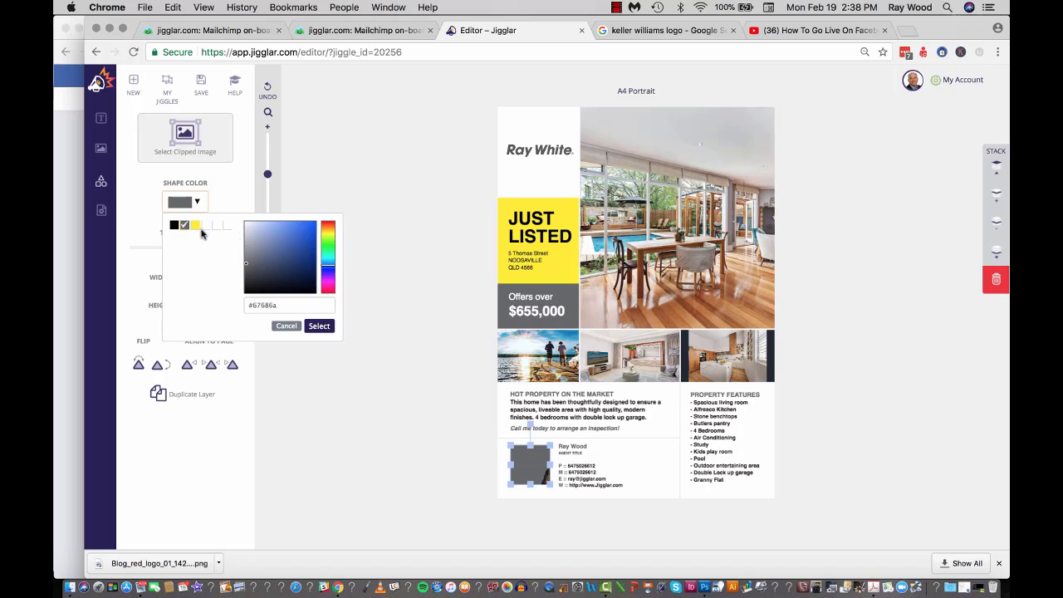
click(205, 225)
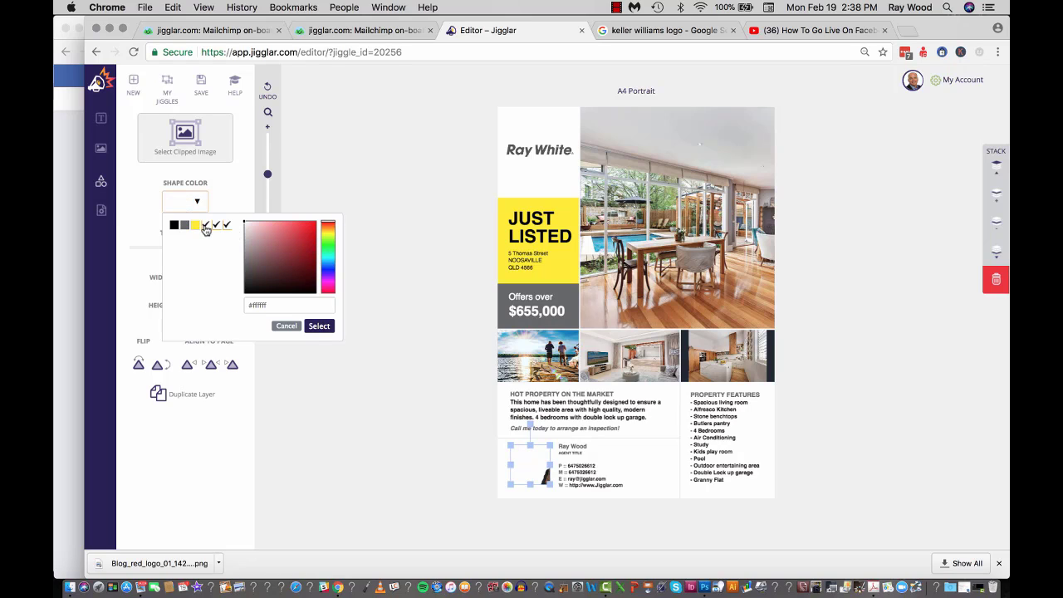
click(315, 328)
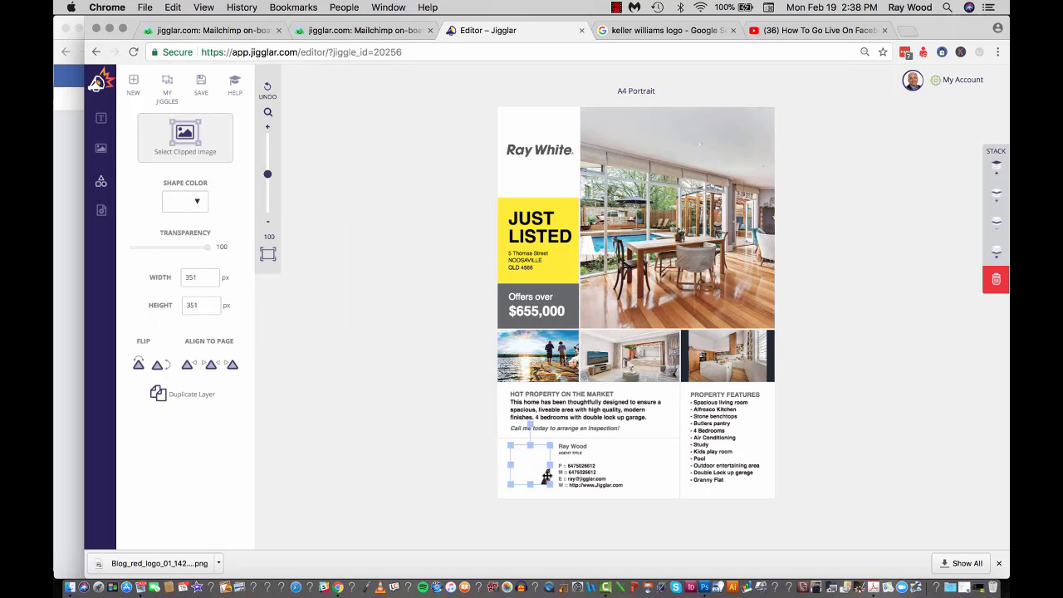
click(546, 476)
drag(541, 476, 521, 482)
Replace the agent's name in the contact text block with the new agent's full name.
click(571, 445)
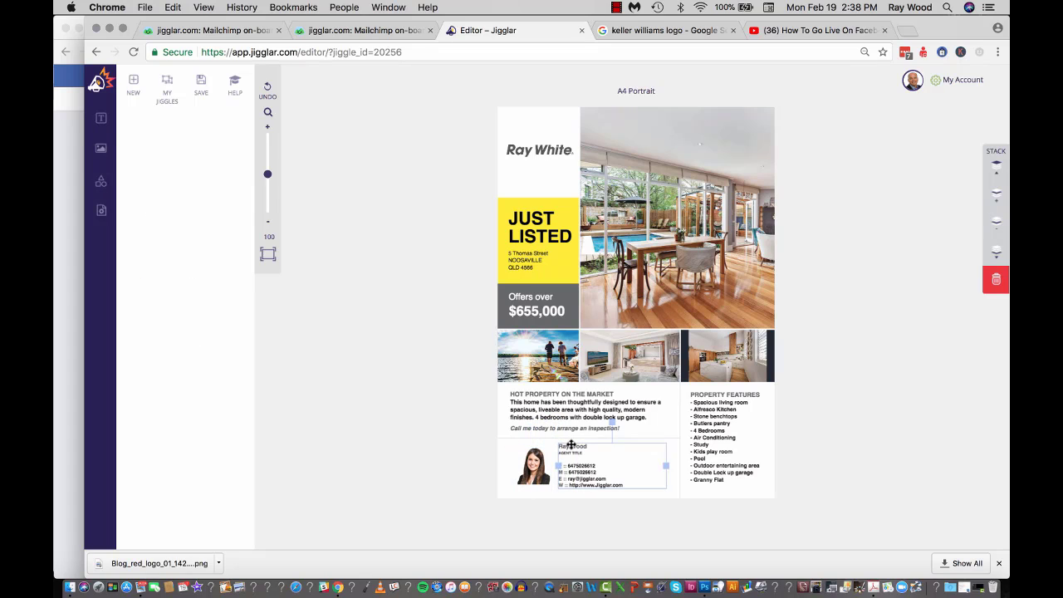
text(S)
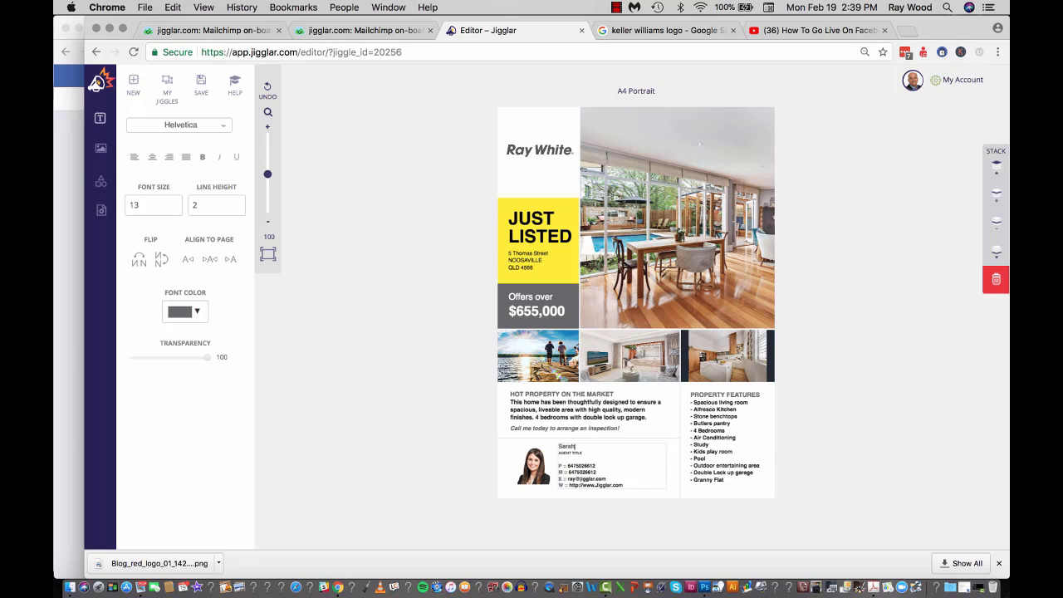
text(arah)
key(BackSpace)
Enlarge the flyer view to 107 and examine its lower half with the agent contact details.
click(267, 128)
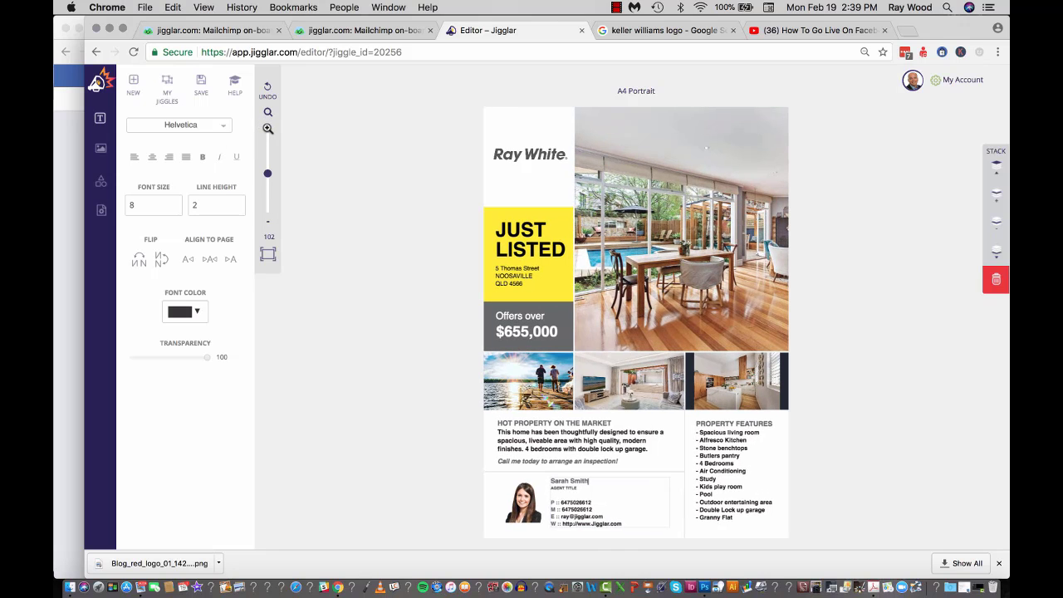
click(267, 128)
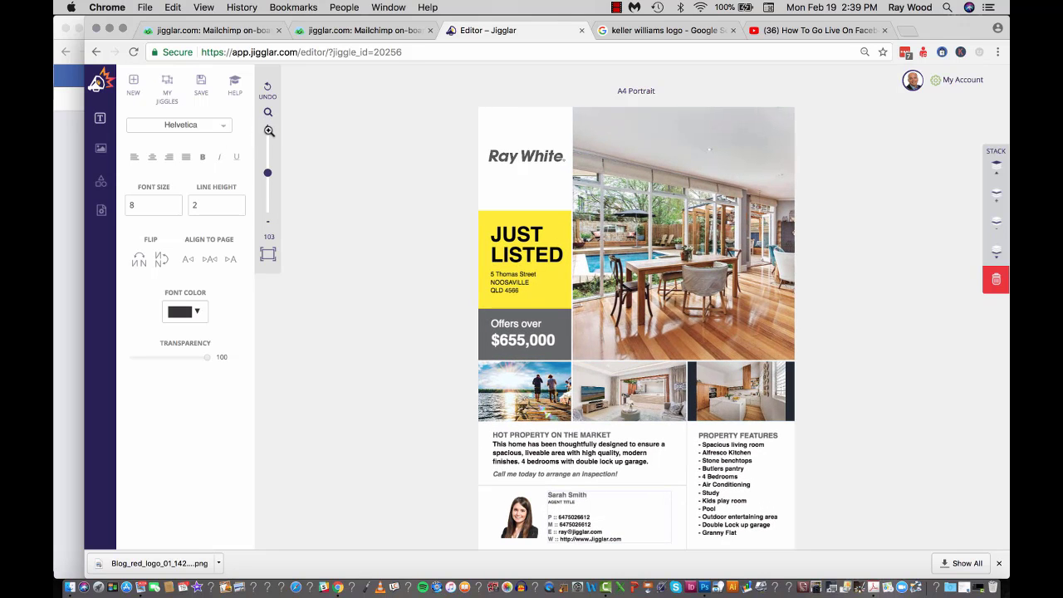
click(268, 128)
click(268, 128)
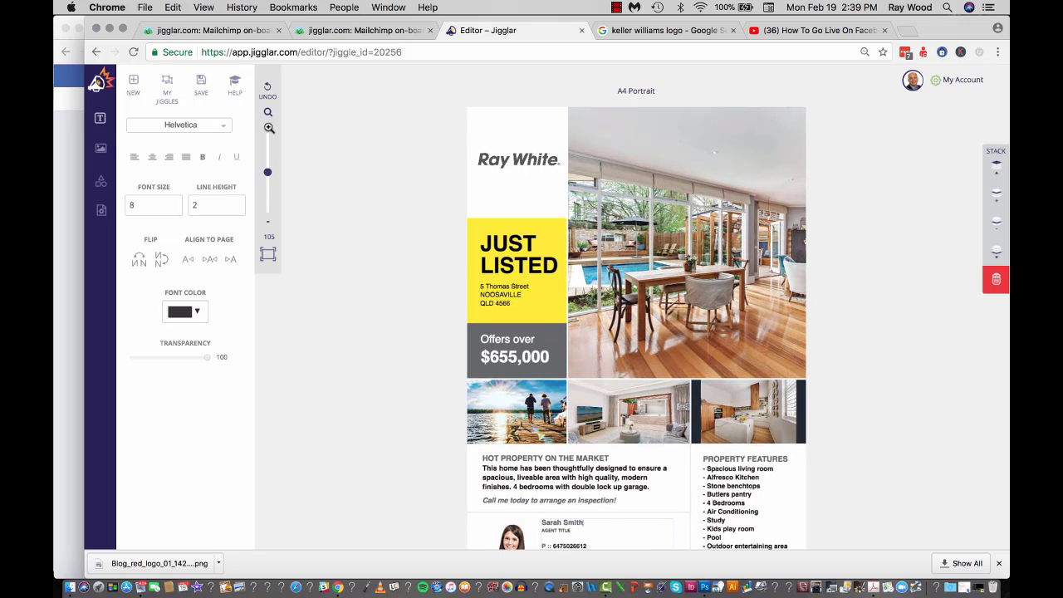
click(268, 128)
click(268, 128)
scroll(895, 483, down, 2)
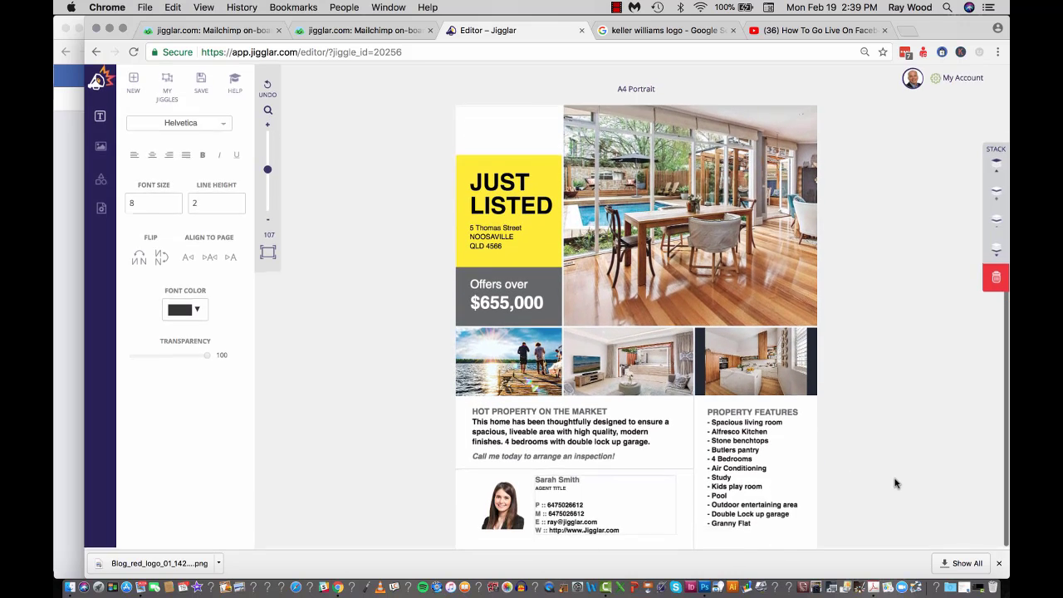
Replace the street line of the property address beneath the Just Listed heading with the new street address.
triple_click(529, 414)
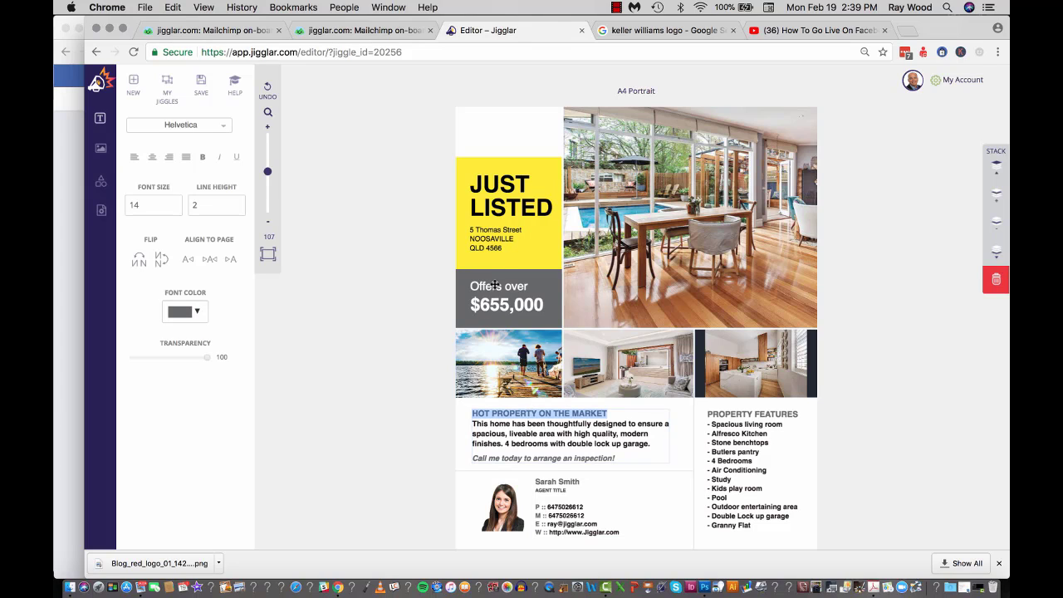
triple_click(496, 230)
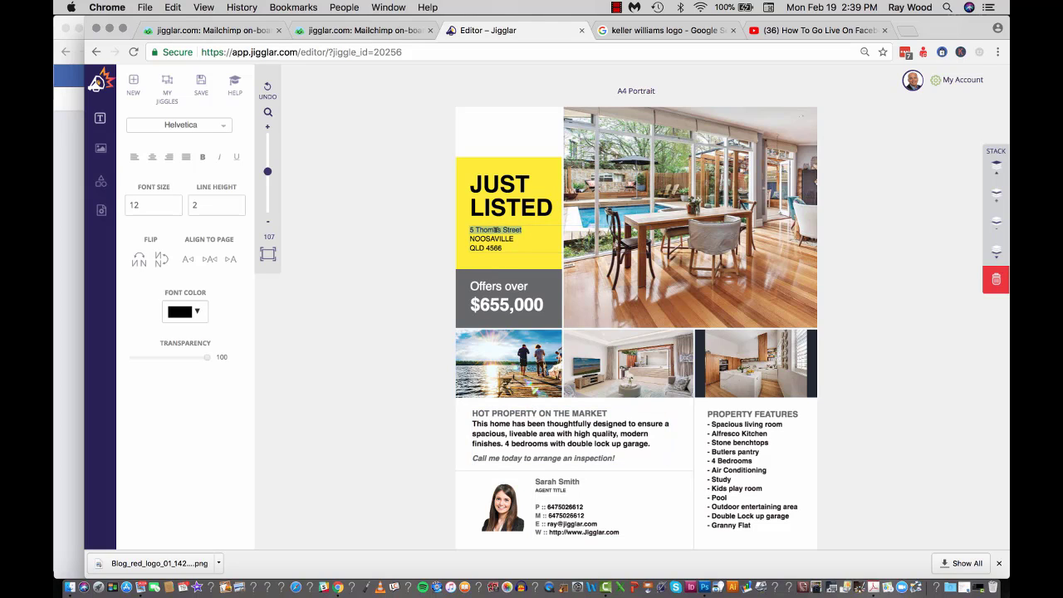
text(26)
Change the price below "Offers over" in the grey block to $800,000.
click(501, 309)
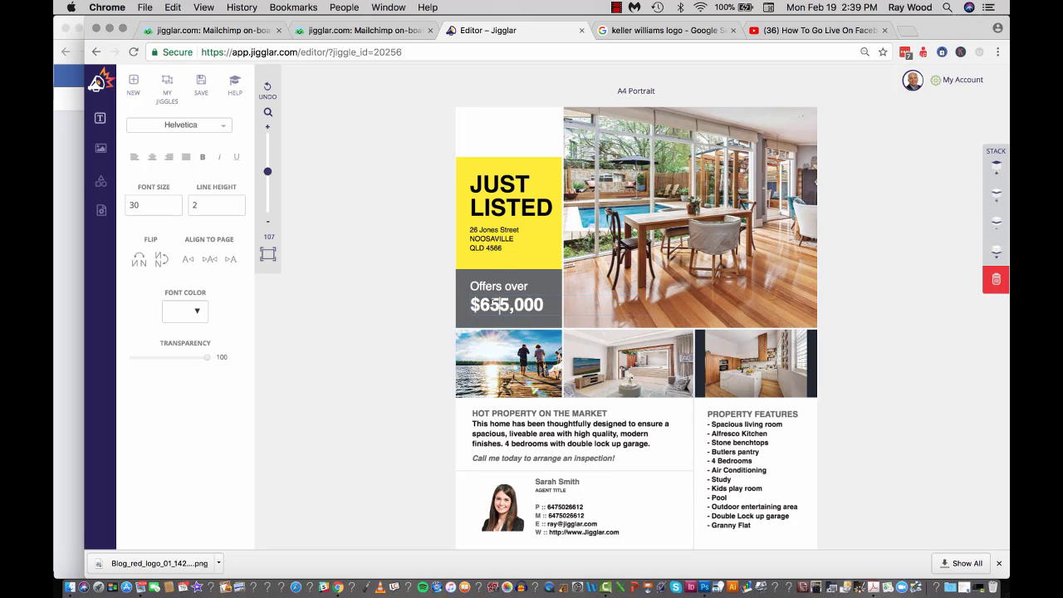
drag(480, 305, 500, 304)
text(8-00-)
key(BackSpace)
key(BackSpace)
key(BackSpace)
key(BackSpace)
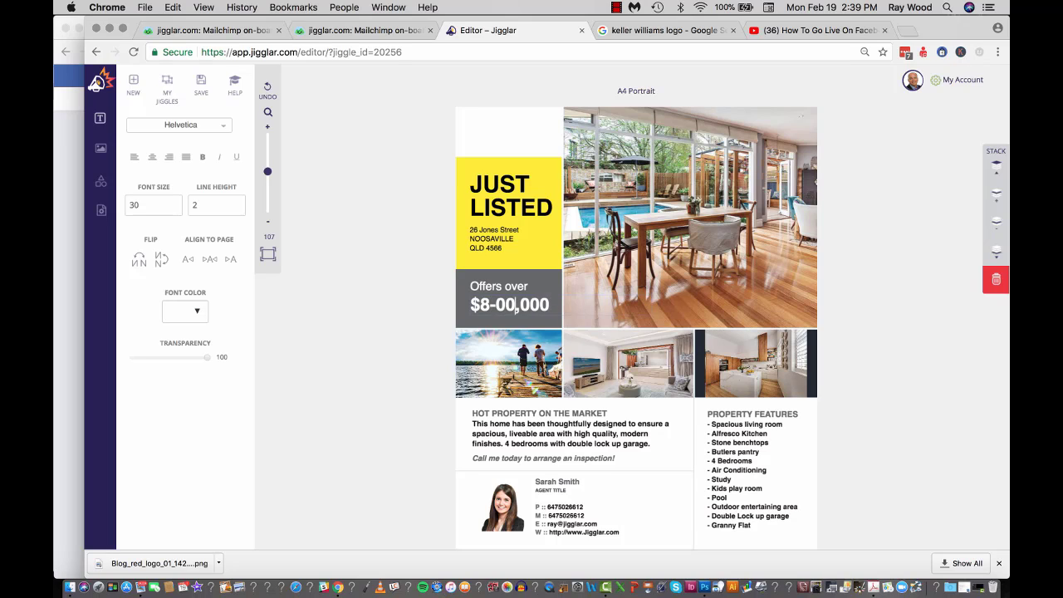
text(00)
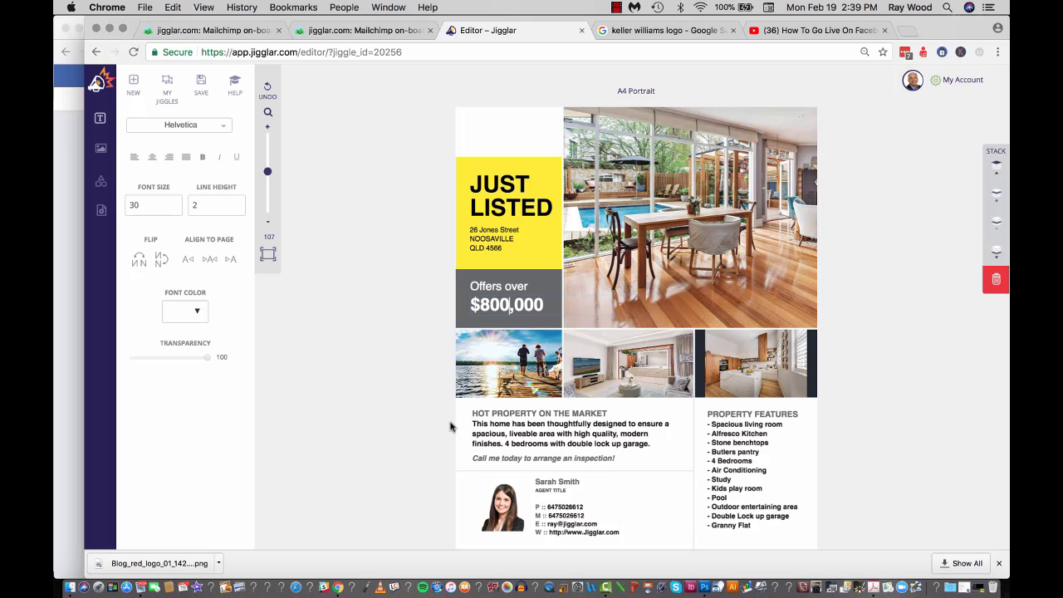
scroll(926, 391, down, 1)
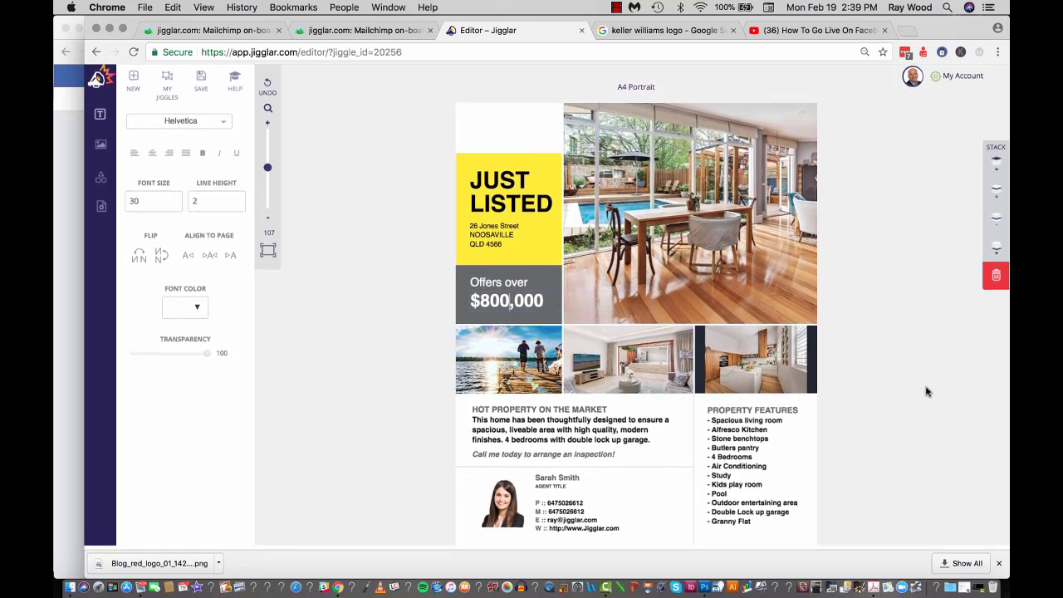
Nudge the JUST and LISTED heading lines slightly to the left within the yellow block.
scroll(927, 391, up, 3)
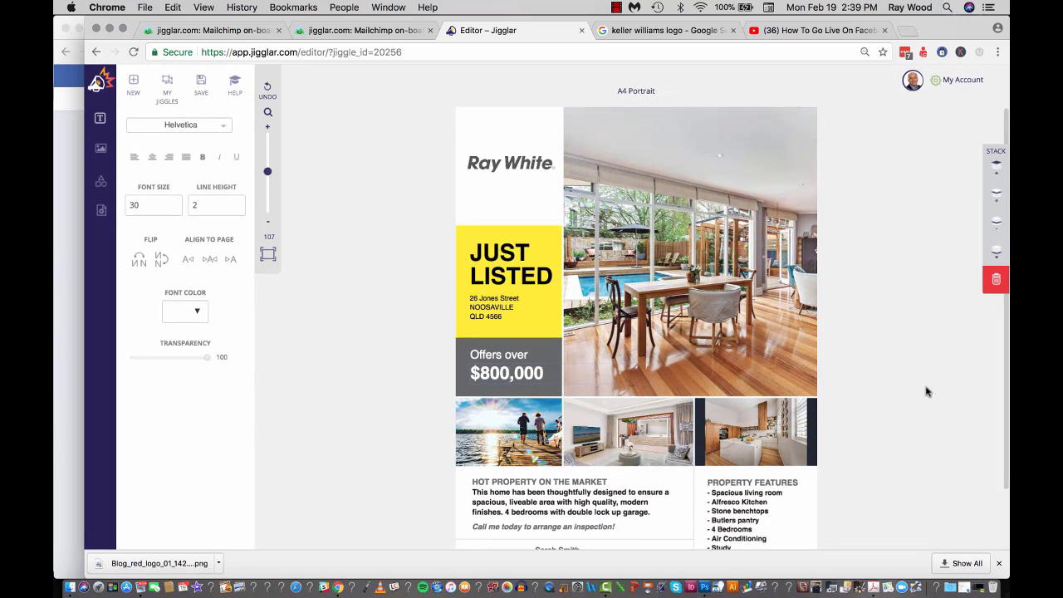
click(511, 276)
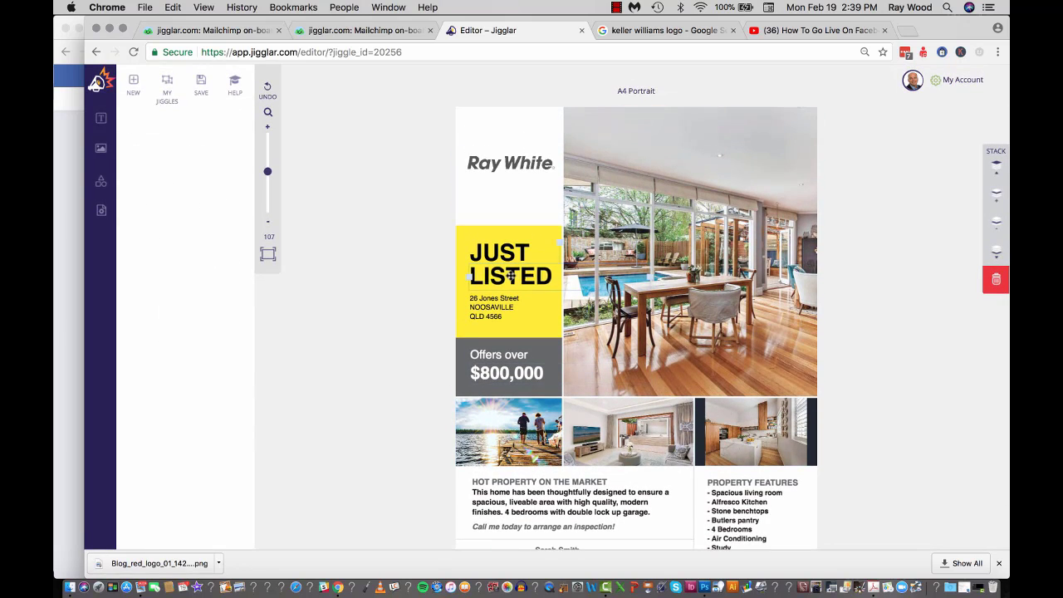
click(500, 246)
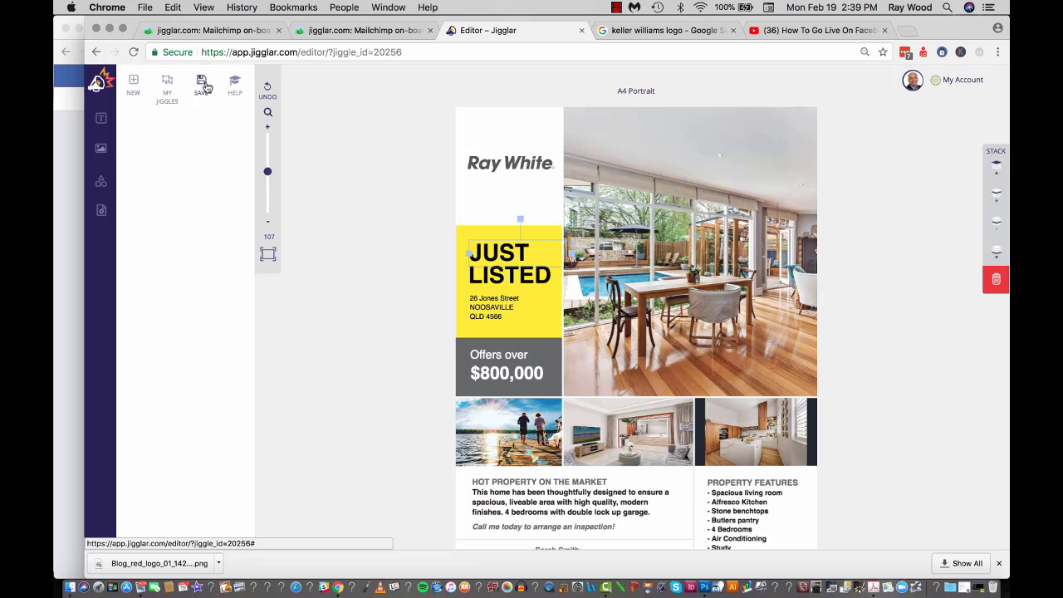
Save the flyer to My Jiggles under the name "RW Just Listed Sample".
click(204, 85)
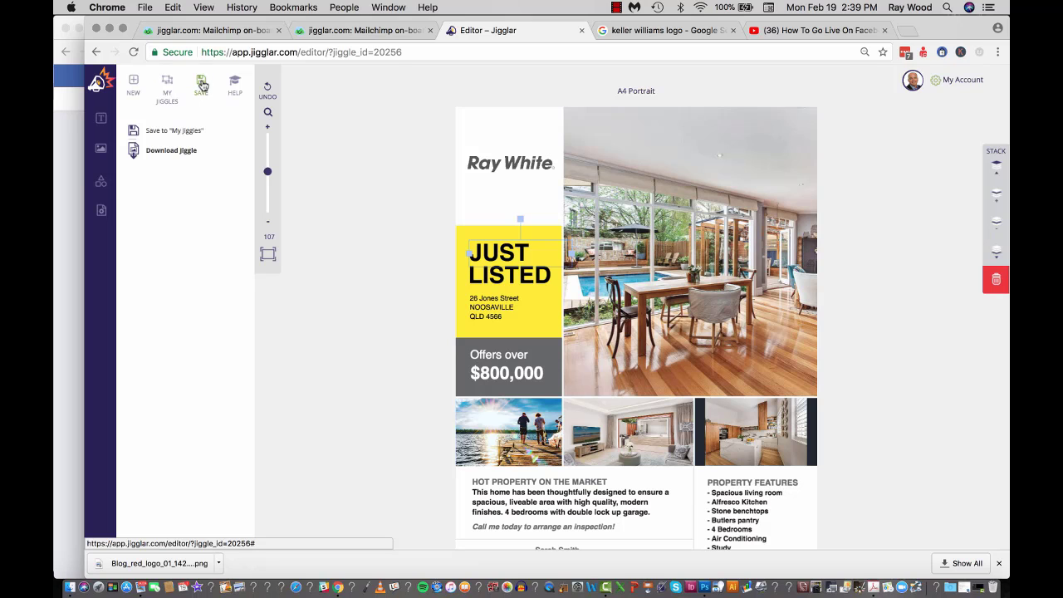
click(182, 133)
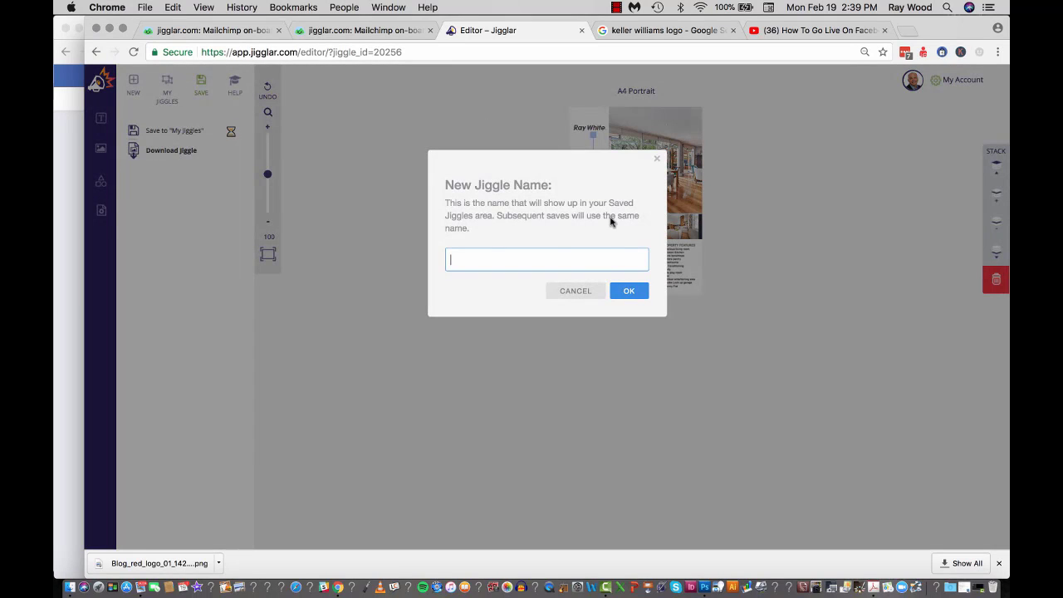
text(RW Just Listed Sample)
click(630, 291)
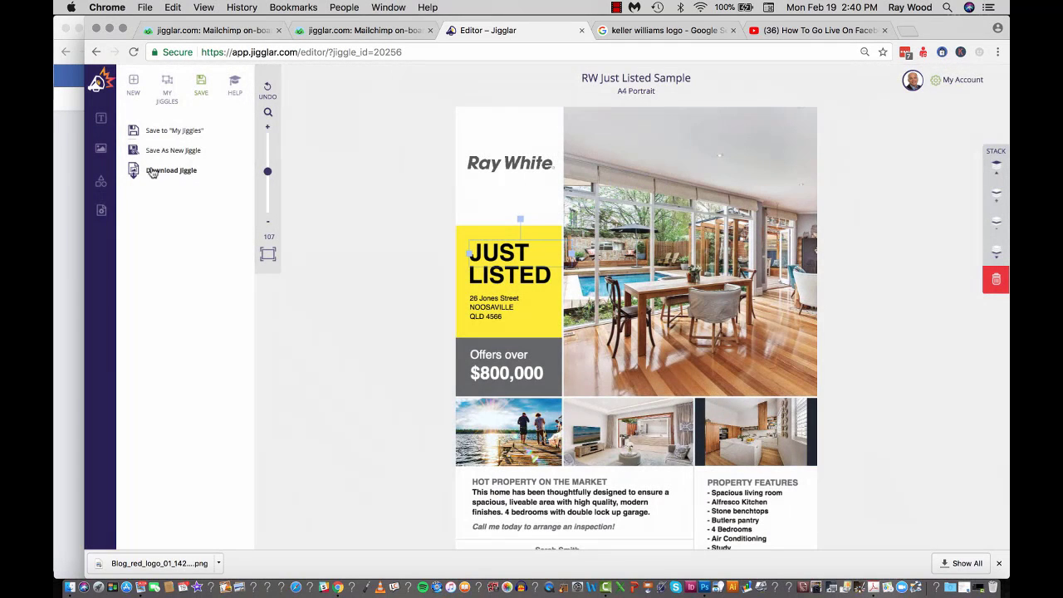
View the flyer's download options for ZIP, JPEG and PDF, and close them without downloading.
click(167, 172)
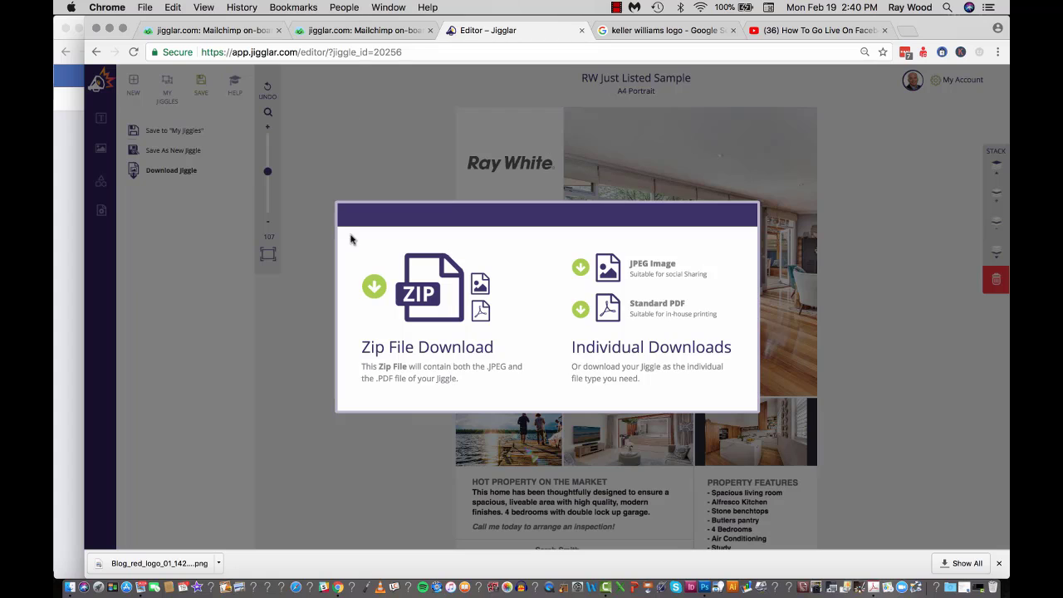
click(383, 132)
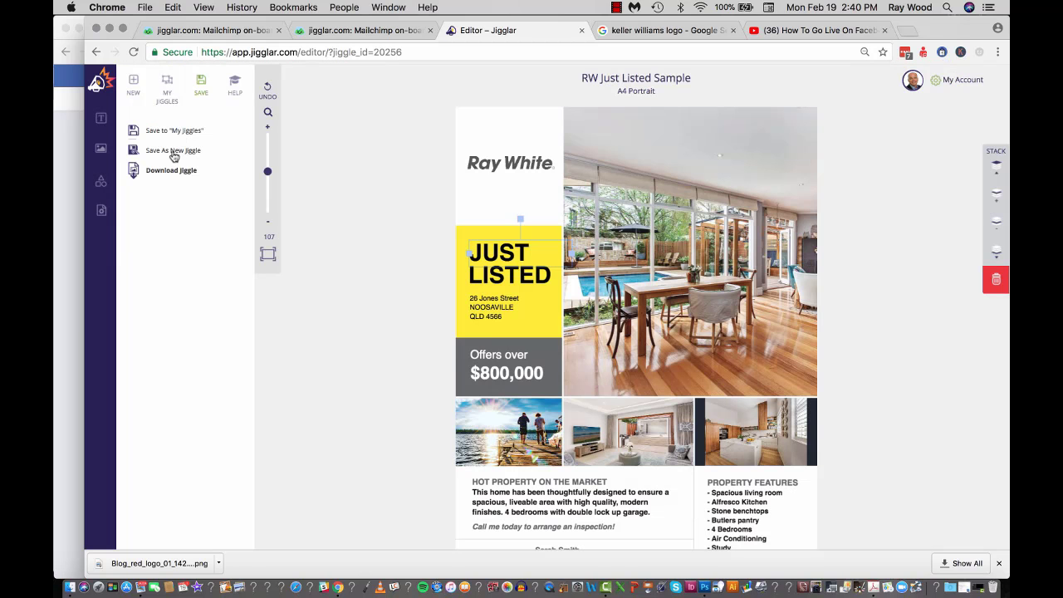
Leave the editor for My Jiggles and browse the collection of saved designs.
click(168, 85)
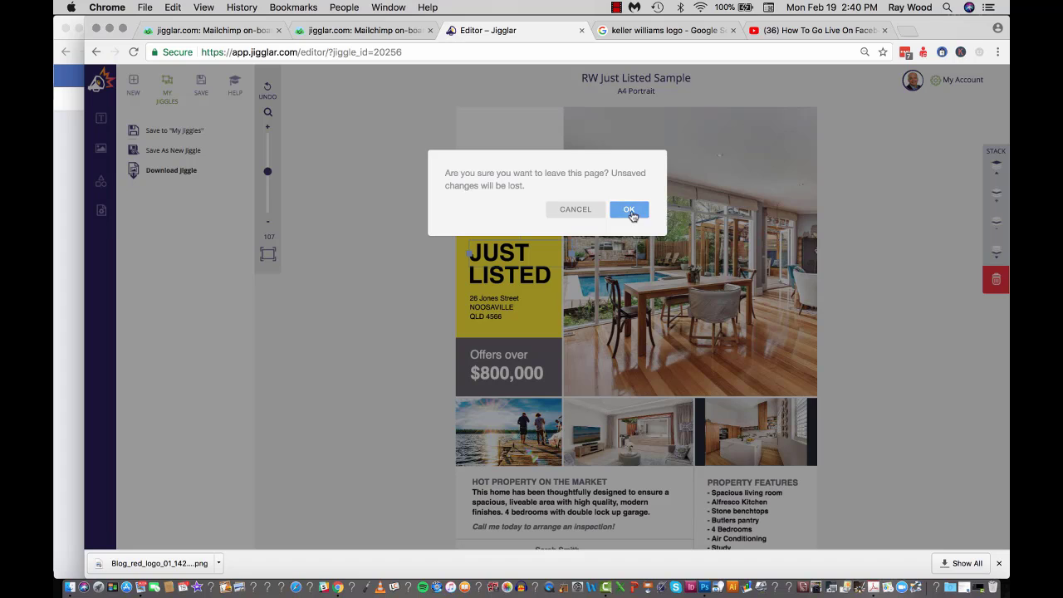
click(629, 210)
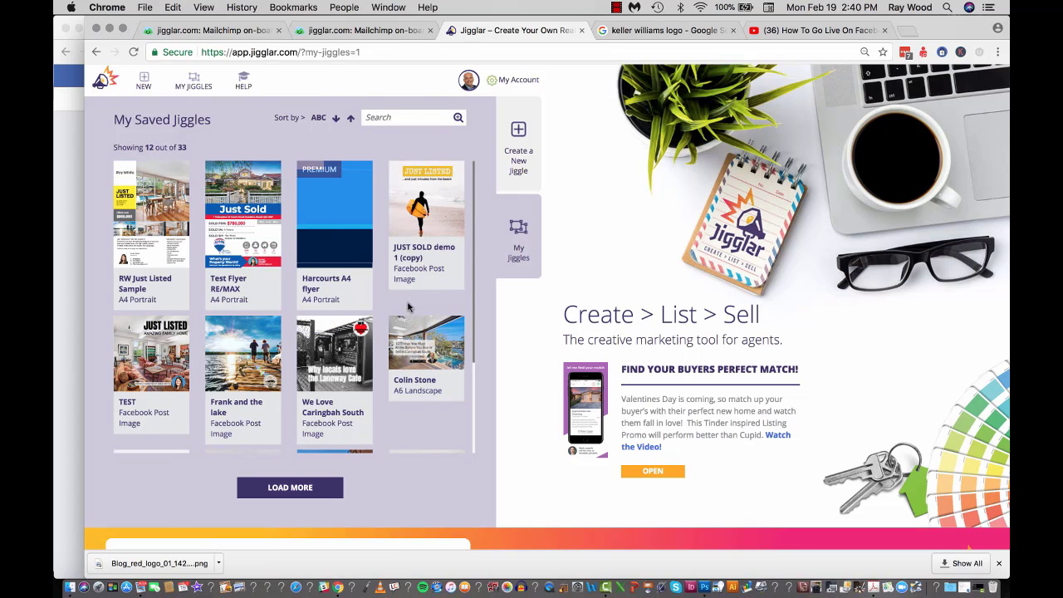
scroll(465, 315, down, 5)
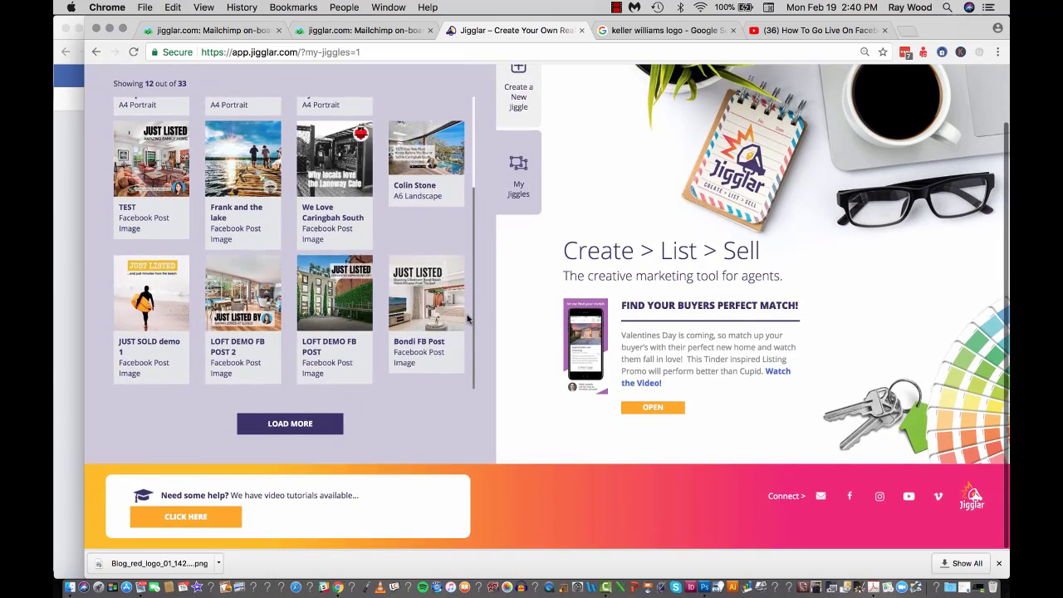
scroll(467, 319, up, 5)
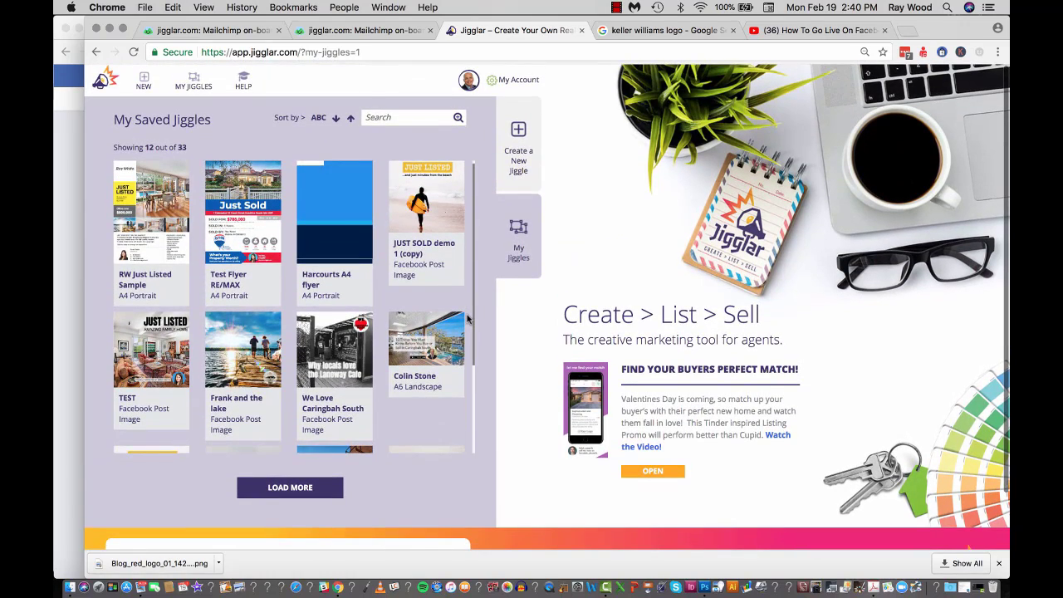